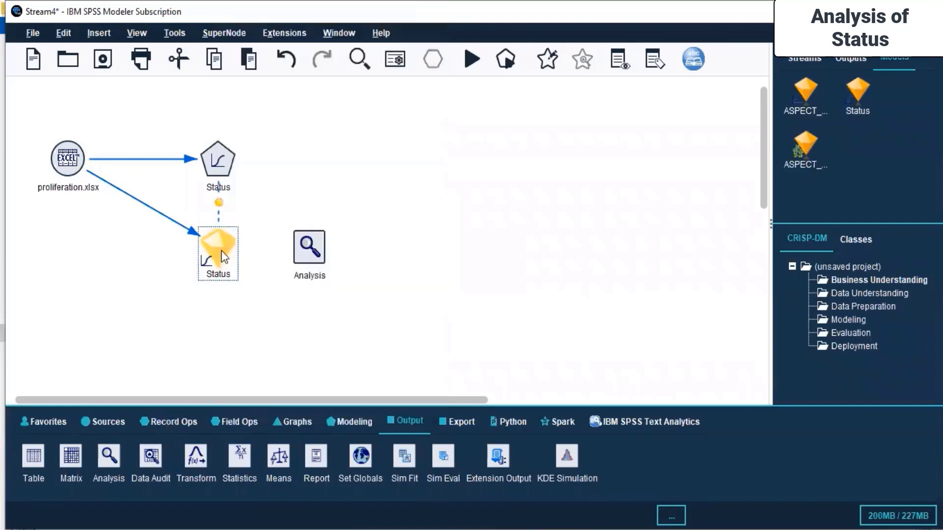
Connect the Status model nugget to the Analysis node and run it to review the analysis results.
click(304, 254)
right_click(304, 253)
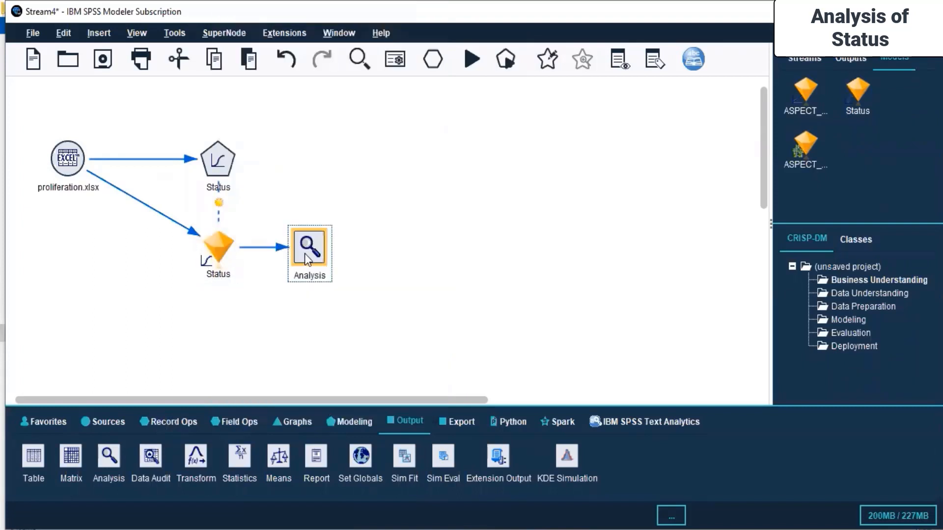
click(343, 525)
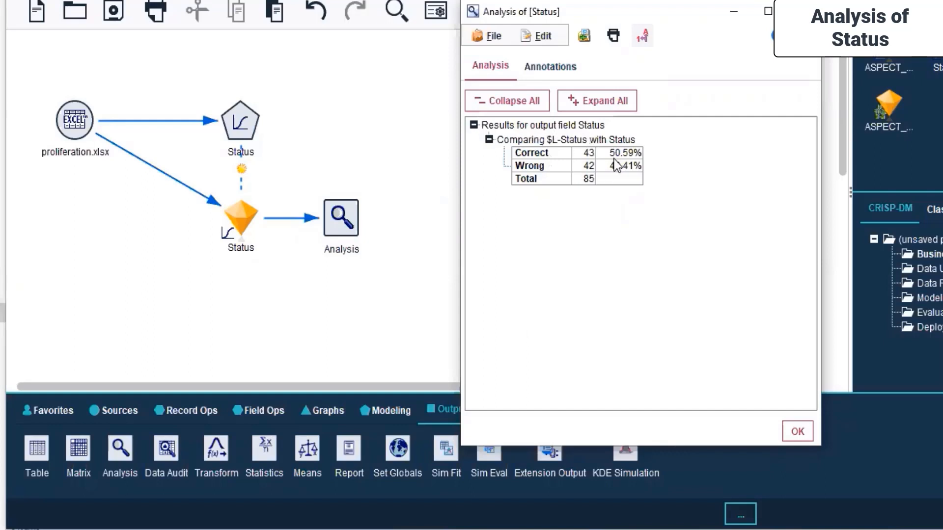
click(545, 66)
click(491, 67)
click(797, 431)
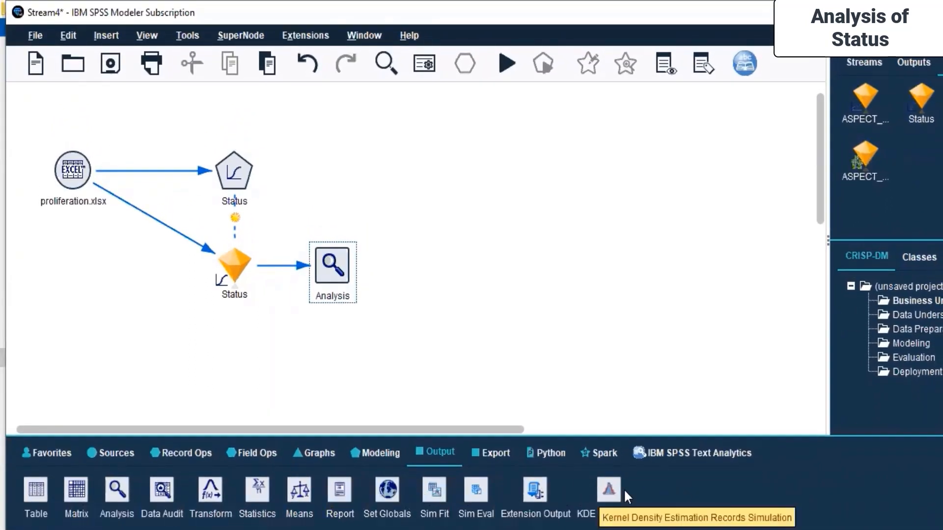
drag(615, 493, 472, 416)
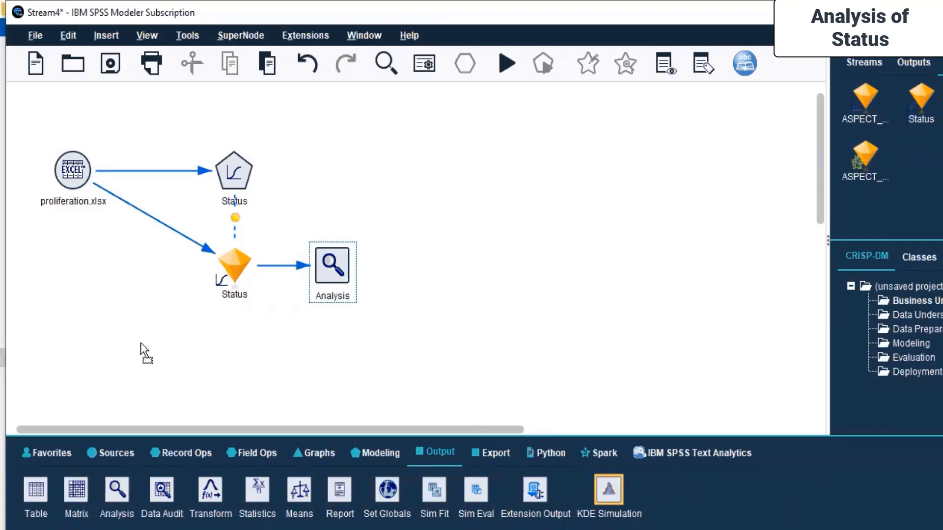
drag(96, 290, 104, 353)
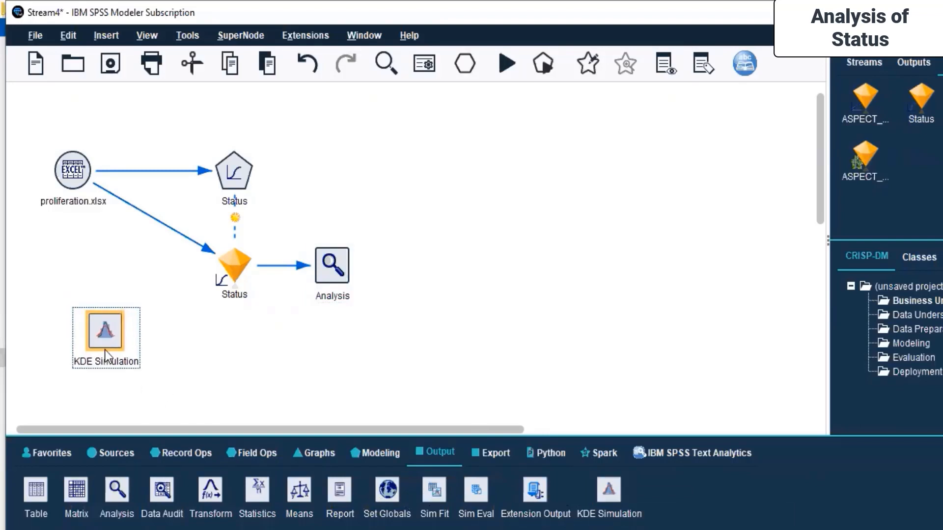
click(543, 332)
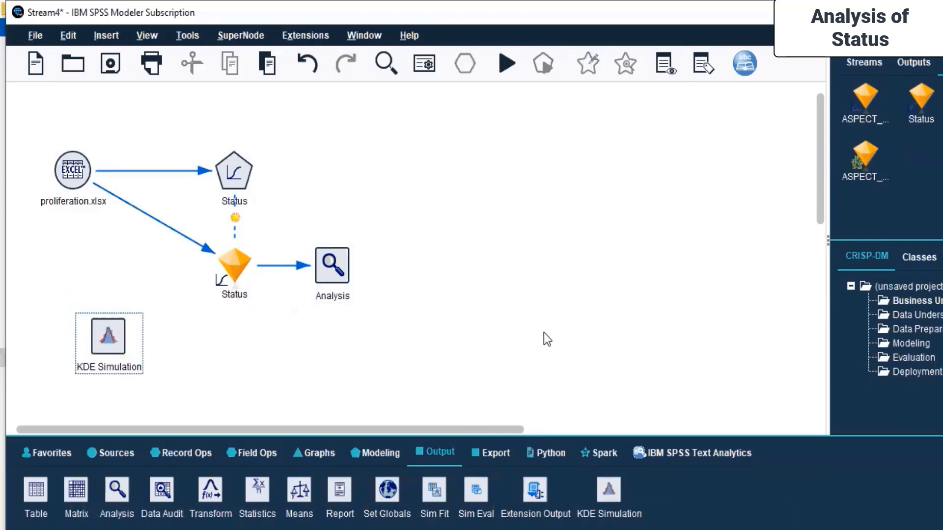
click(94, 347)
key(Delete)
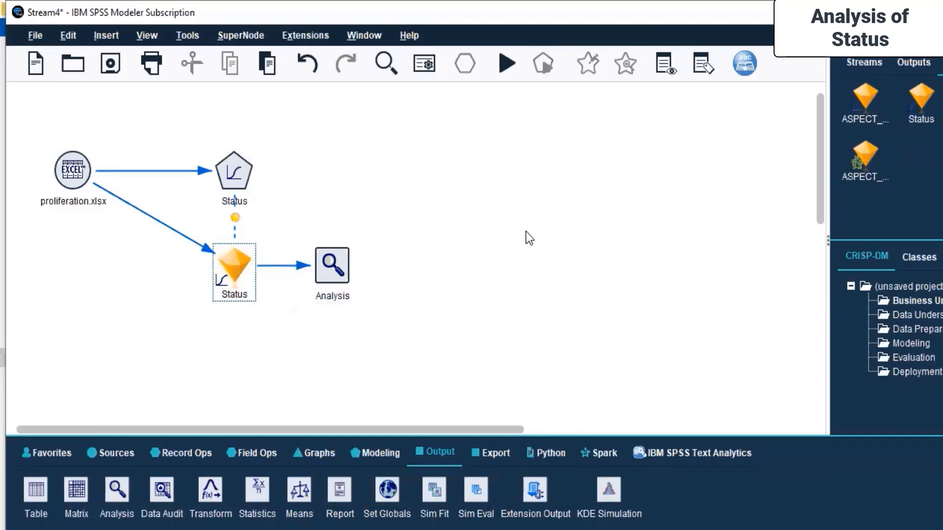
Save the stream in the Day 8 folder under the file name "proliferation".
click(117, 57)
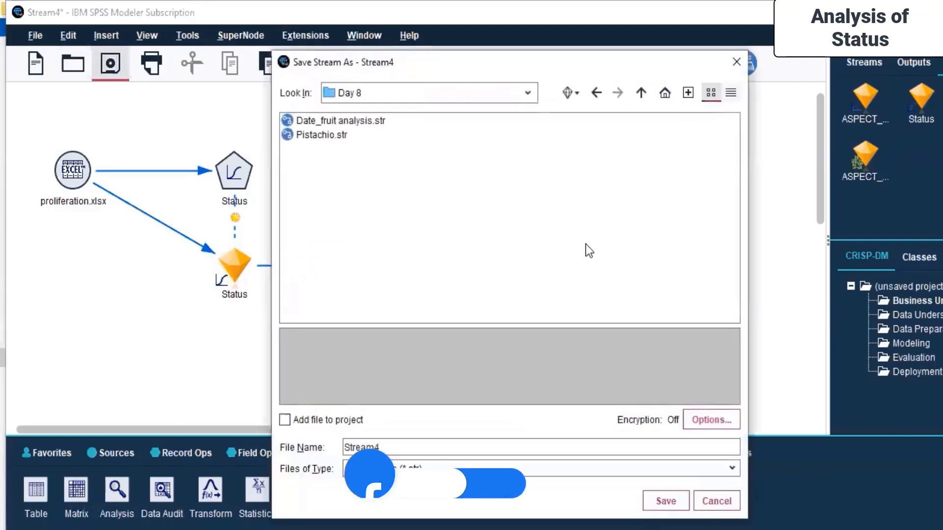
double_click(387, 447)
text(prolifera)
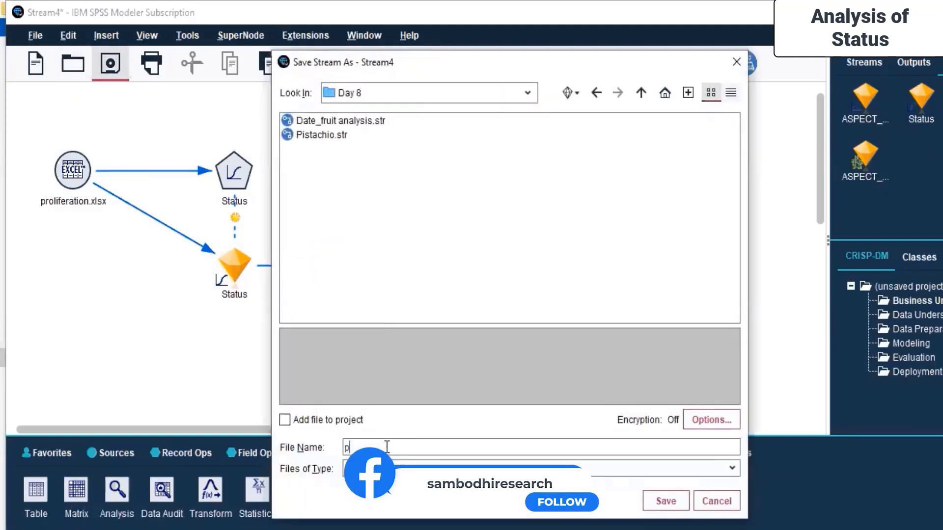
text(tion)
click(670, 502)
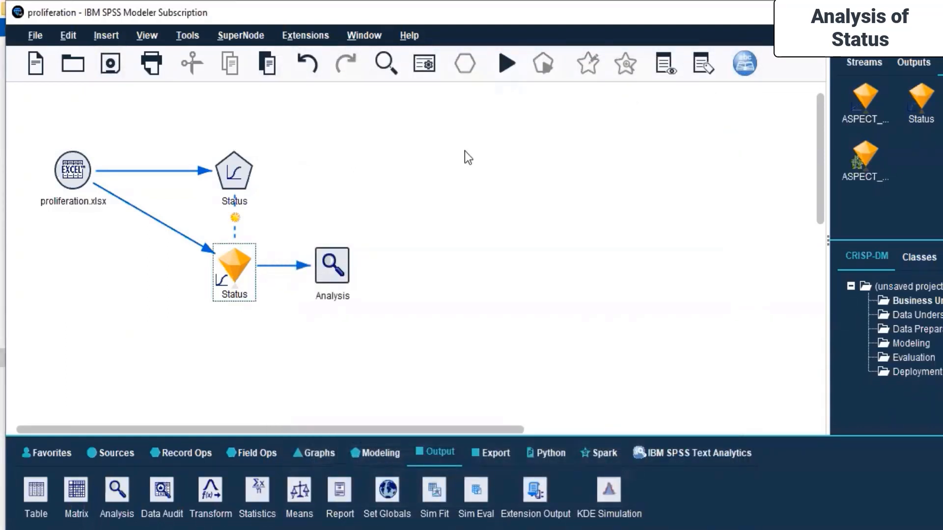
Browse the Association and Segmentation modeling nodes, and switch to the Date_fruit analysis stream.
click(376, 453)
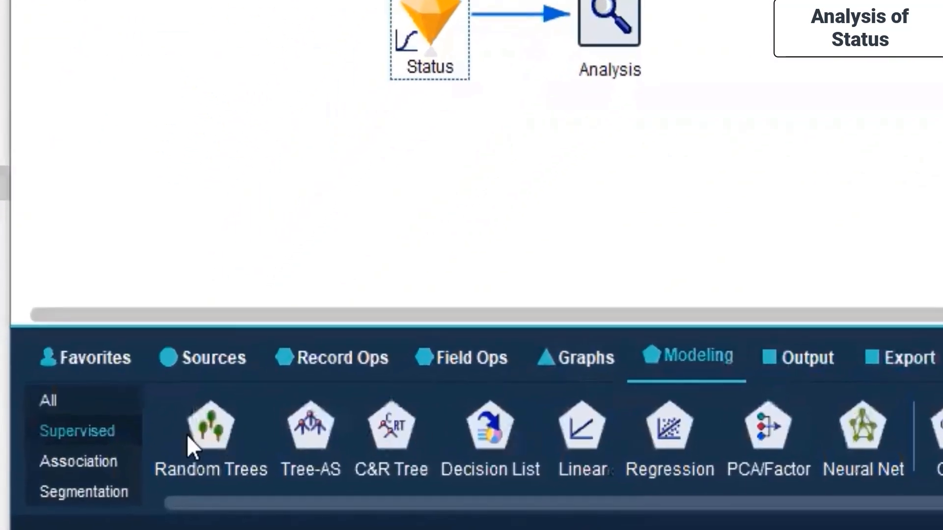
click(78, 467)
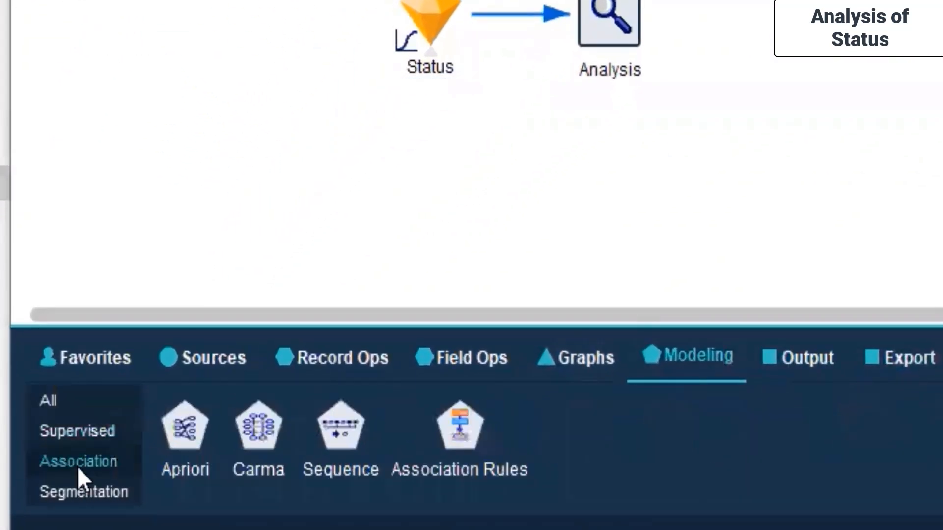
click(91, 488)
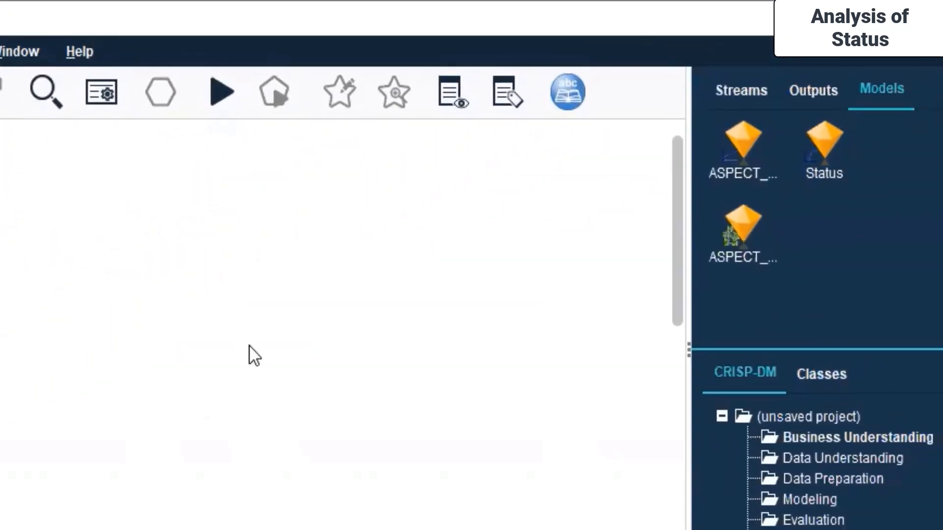
click(728, 100)
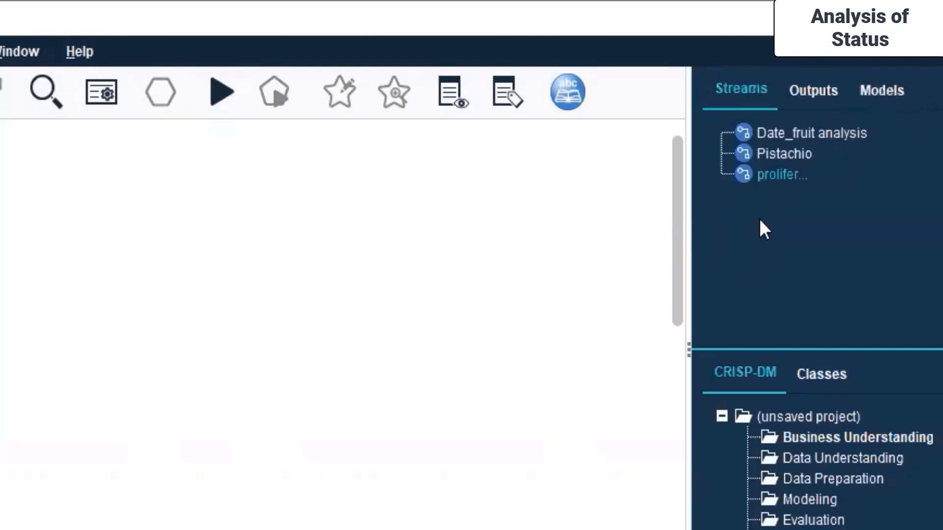
click(779, 134)
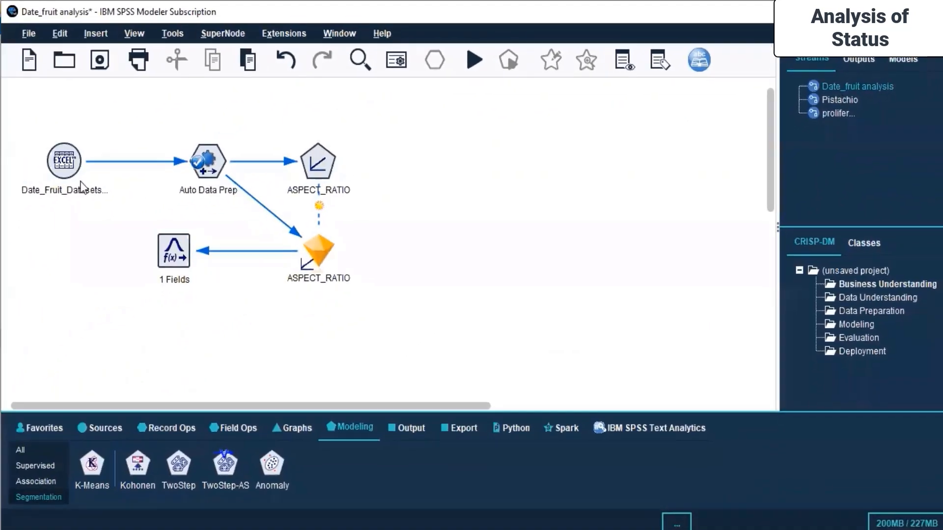
Move the Auto Data Prep, ASPECT_RATIO and 1 Fields nodes together well to the right of the Excel source node.
drag(223, 137, 355, 301)
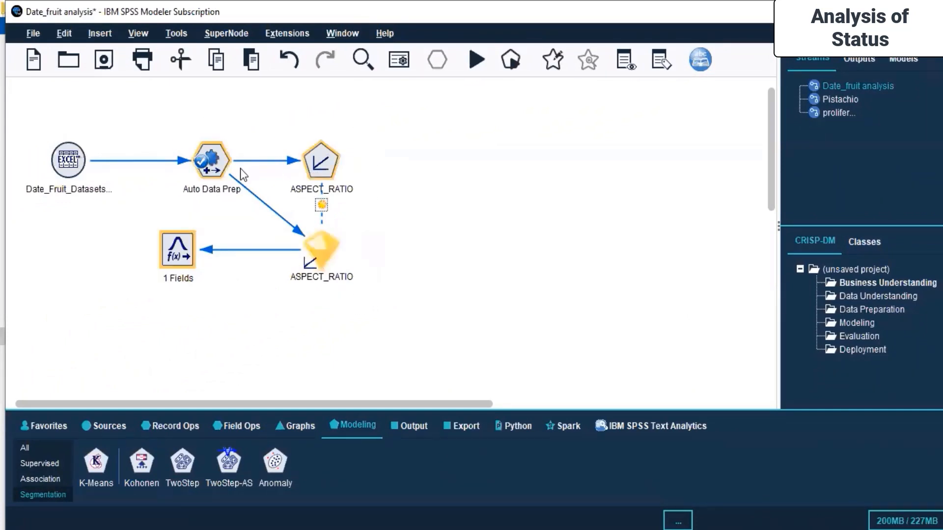
drag(212, 168, 574, 169)
click(322, 134)
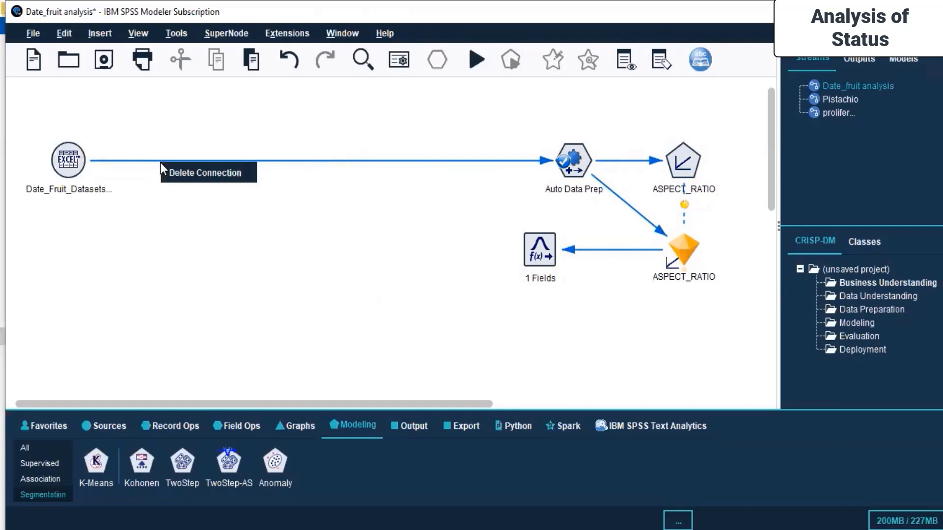
Add a comment to the Date_fruit analysis stream reading "Automatic linear modelling model".
click(654, 64)
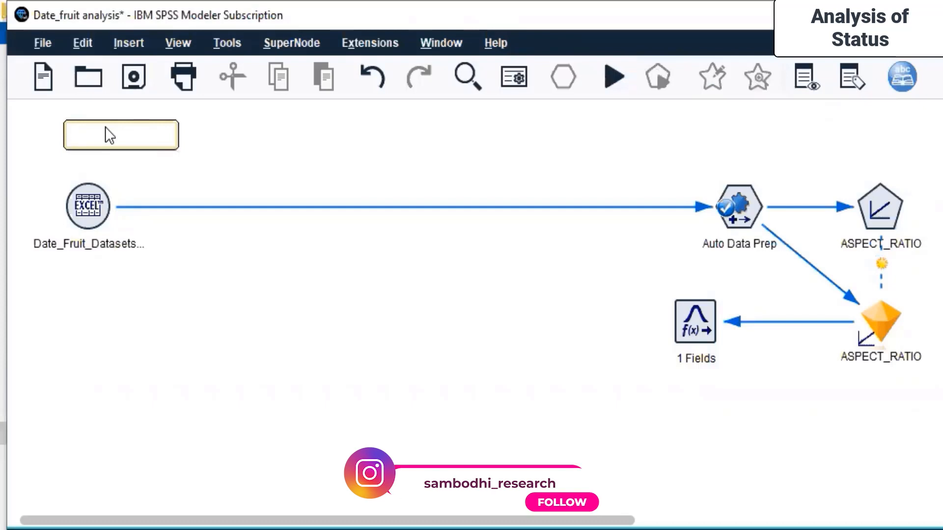
text(4inear)
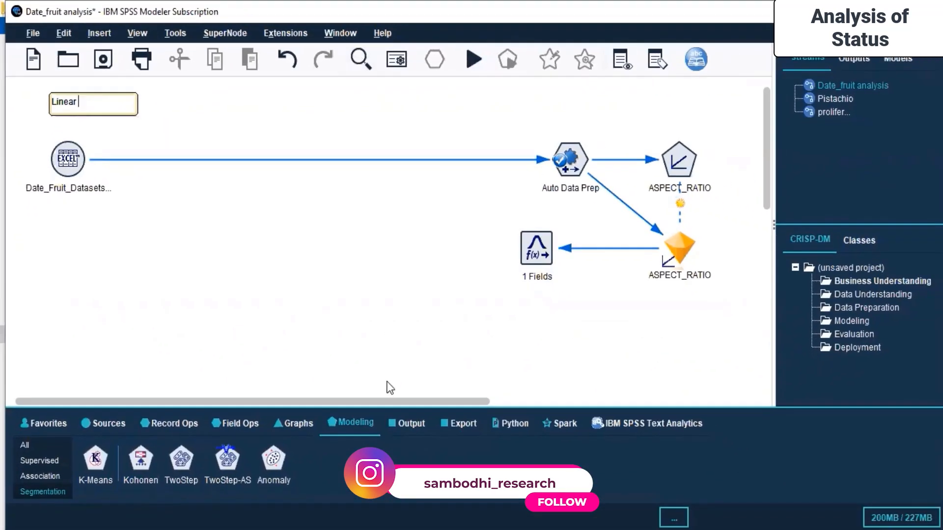
click(38, 462)
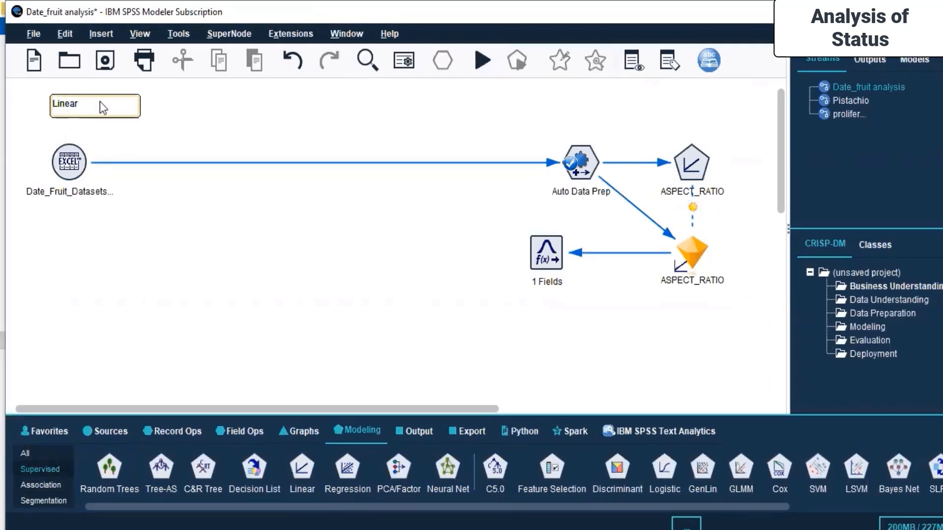
key(BackSpace)
key(BackSpace)
key(BackSpace)
key(BackSpace)
key(BackSpace)
key(BackSpace)
text(Autom)
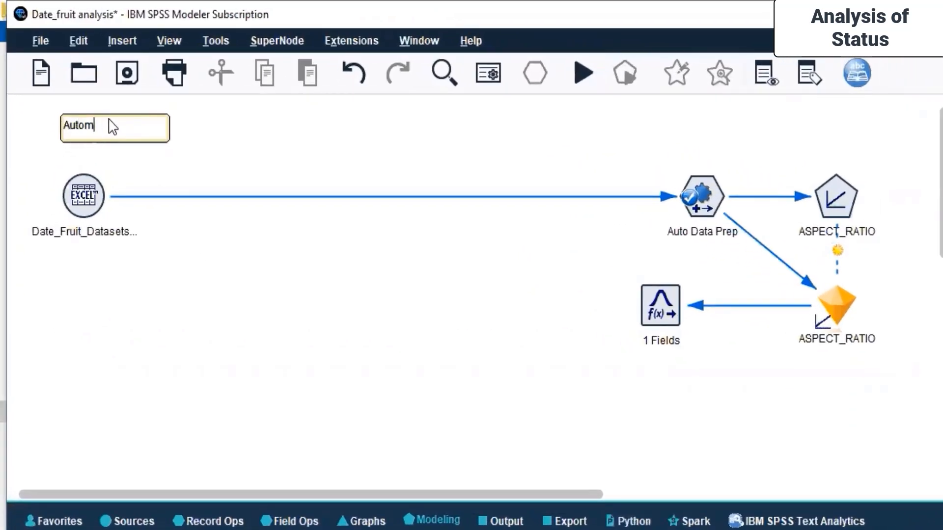
text(atic linear modelling)
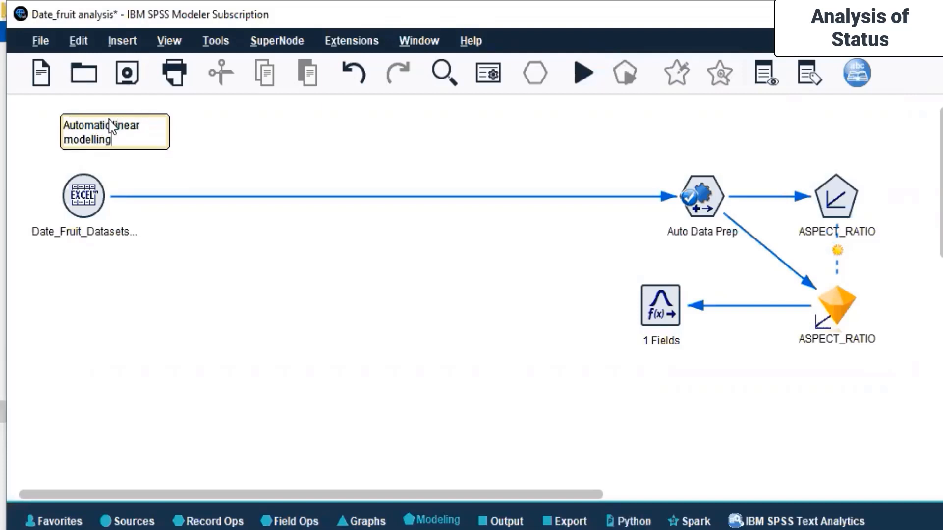
text( model)
Widen the comment box to fit its text on one line and center it above the long source connection.
click(34, 146)
click(113, 142)
key(ctrl+c)
key(ctrl+v)
drag(268, 136, 199, 153)
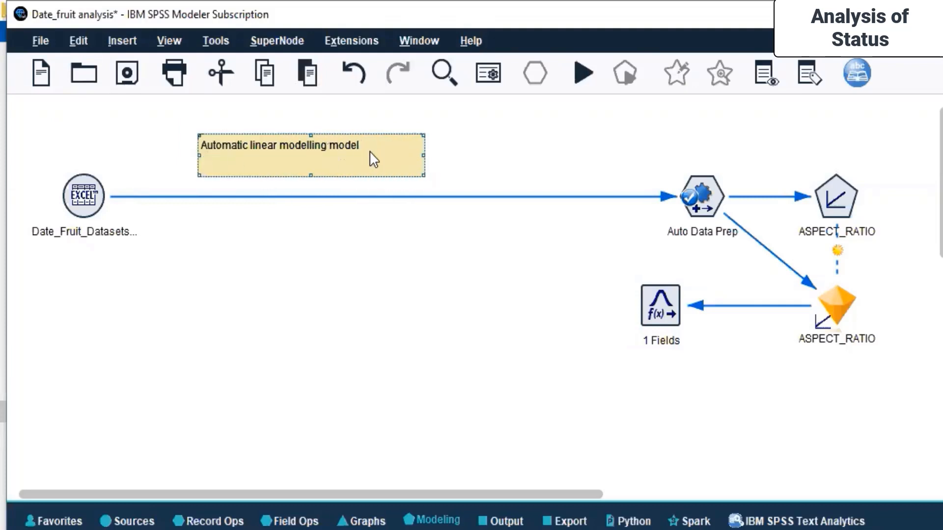
drag(326, 151, 449, 151)
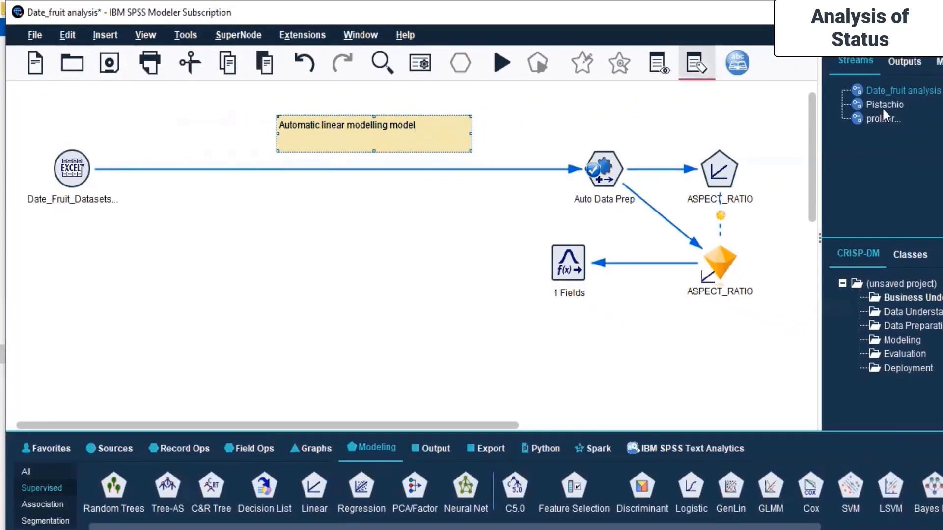
Look over the Pistachio and proliferation streams and return to the Date_fruit analysis stream.
click(884, 105)
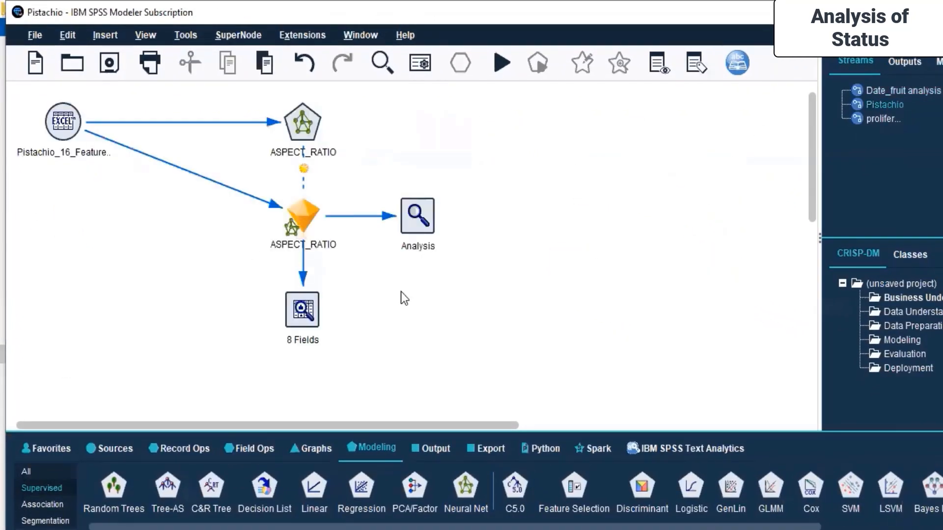
click(879, 118)
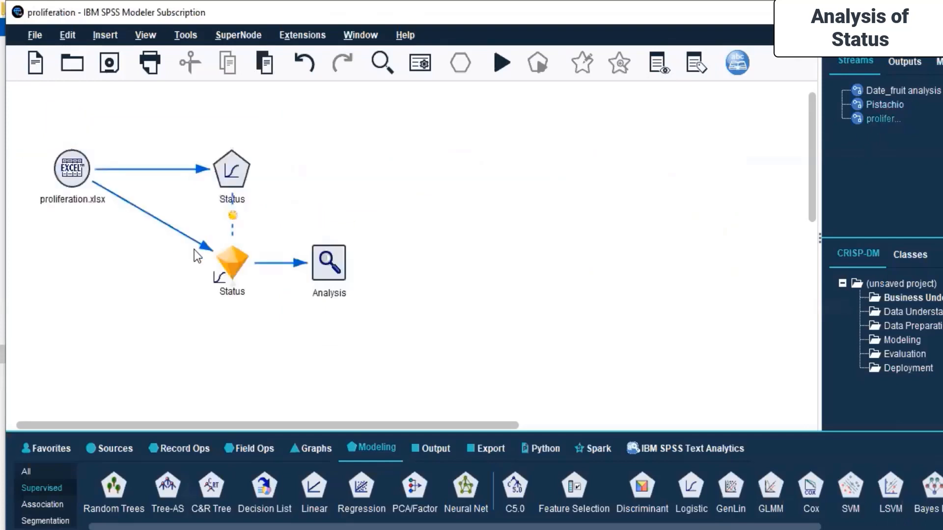
click(904, 91)
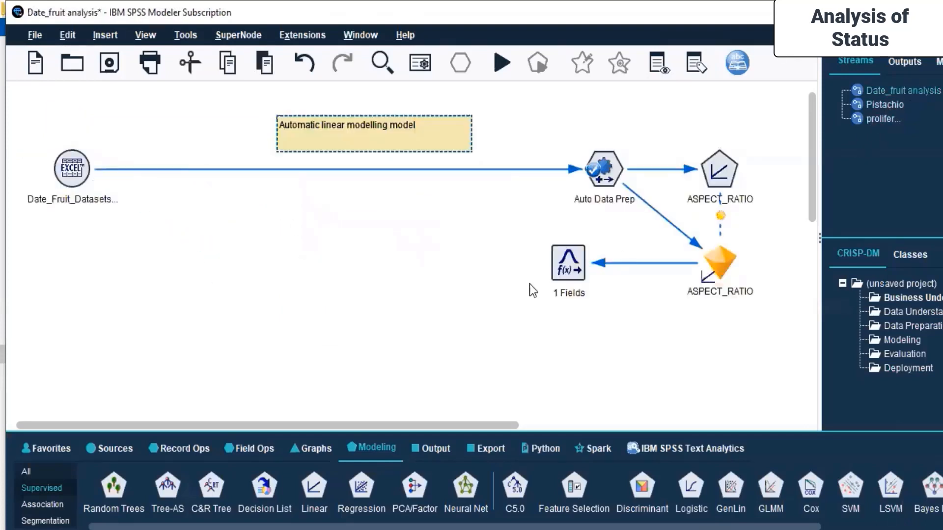
Shift the Date_Fruit_Datasets source node slightly to the right along its connection.
click(72, 168)
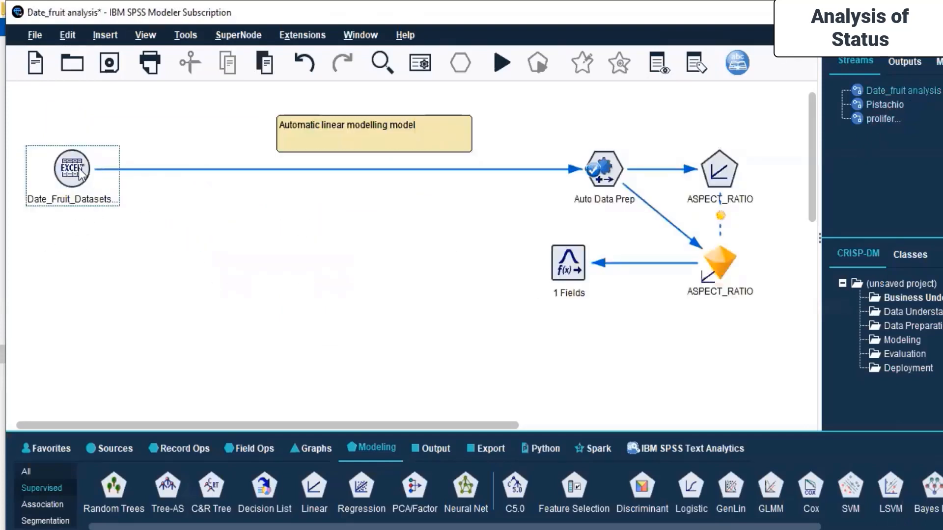
drag(75, 177, 119, 178)
click(290, 371)
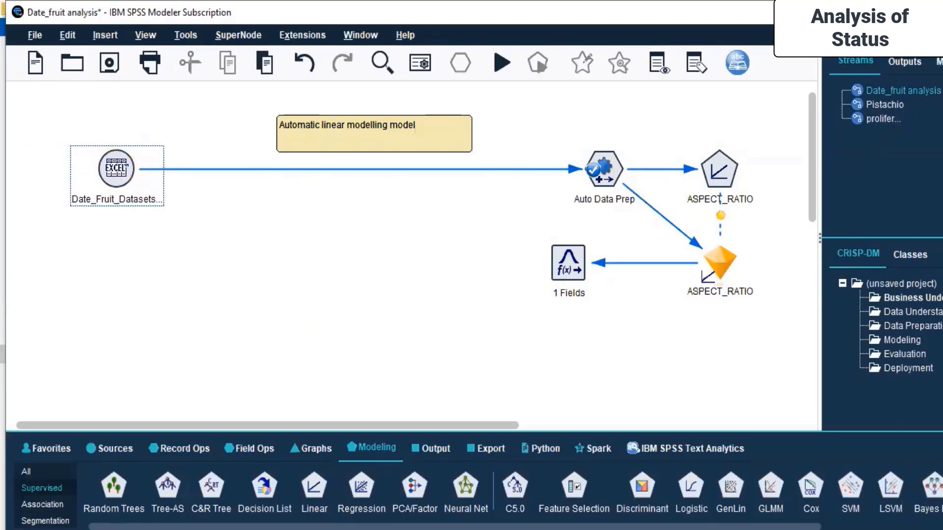
Add a K-Means segmentation node directly below the Date_Fruit_Datasets source node.
click(45, 521)
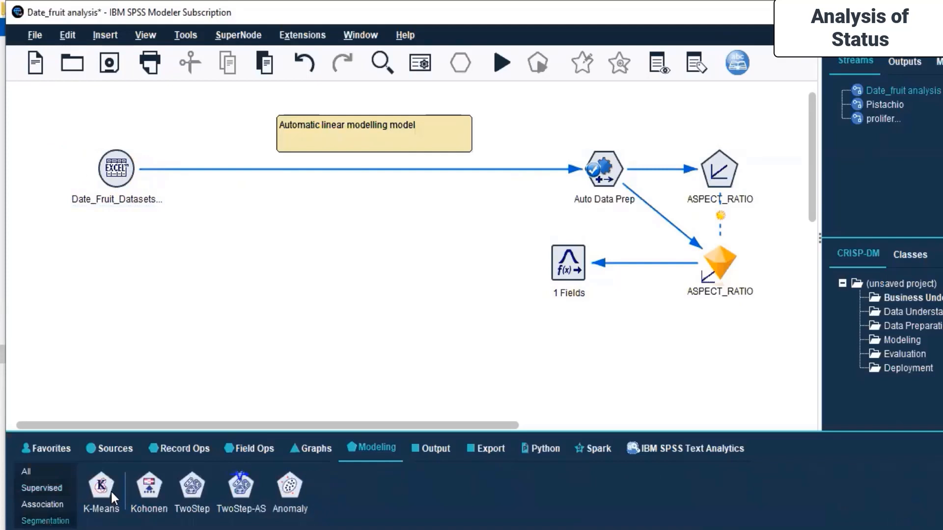
drag(110, 491, 122, 266)
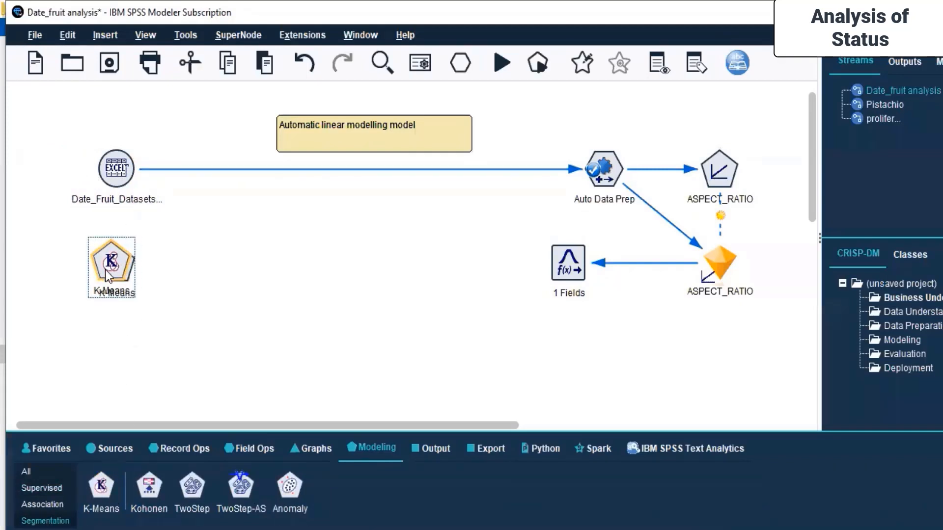
drag(121, 272, 123, 268)
Connect the Date_Fruit_Datasets source node to the K-Means node and open the K-Means settings for editing.
click(114, 186)
right_click(114, 186)
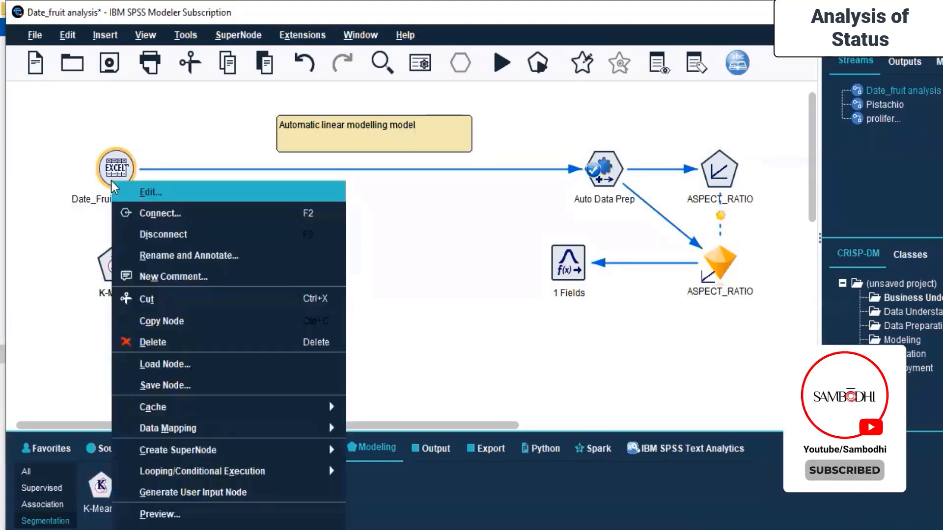
click(126, 184)
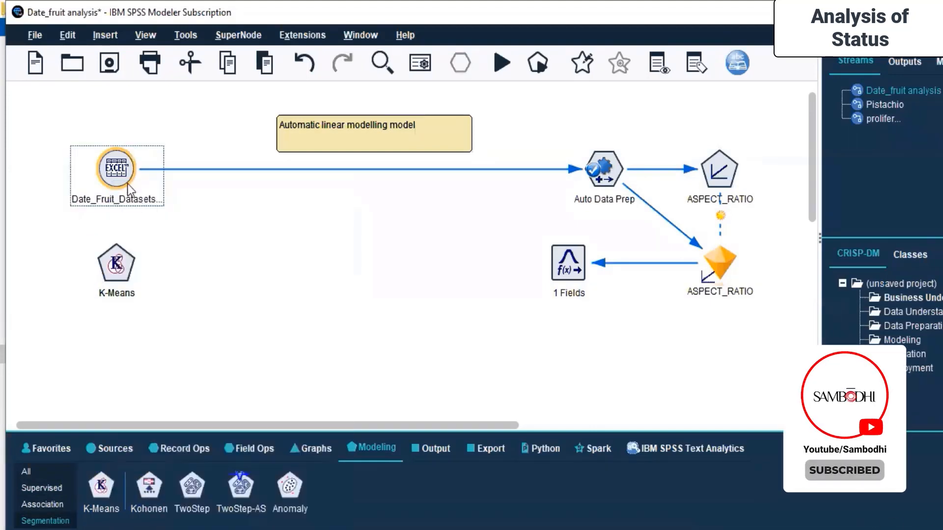
click(117, 263)
click(117, 263)
right_click(118, 260)
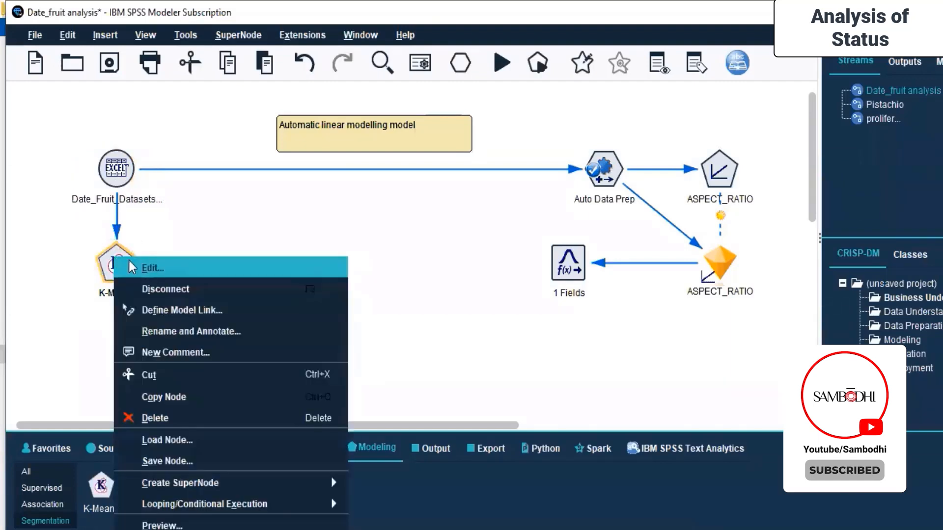
click(151, 268)
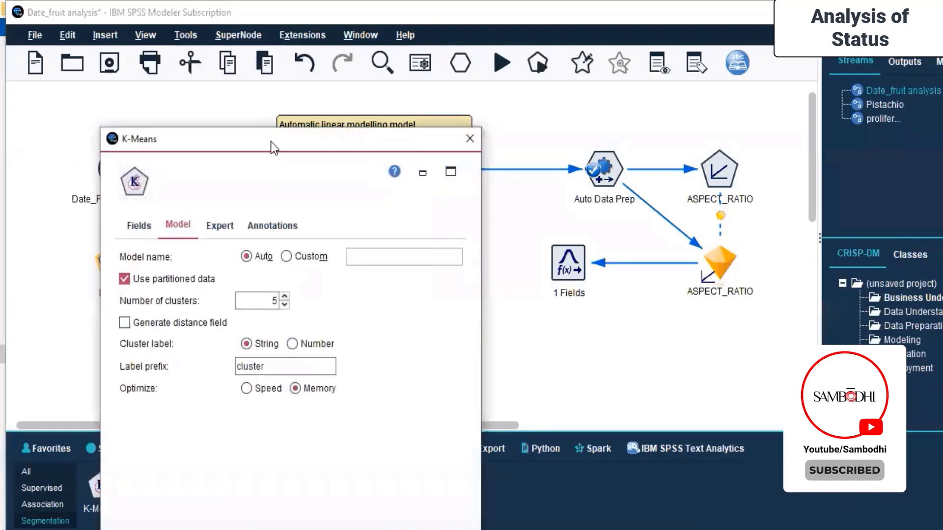
Use custom field assignments for K-Means, with SOLIDITY, ROUNDNESS and COMPACTNESS as inputs and Class as the partition field.
click(316, 166)
click(317, 217)
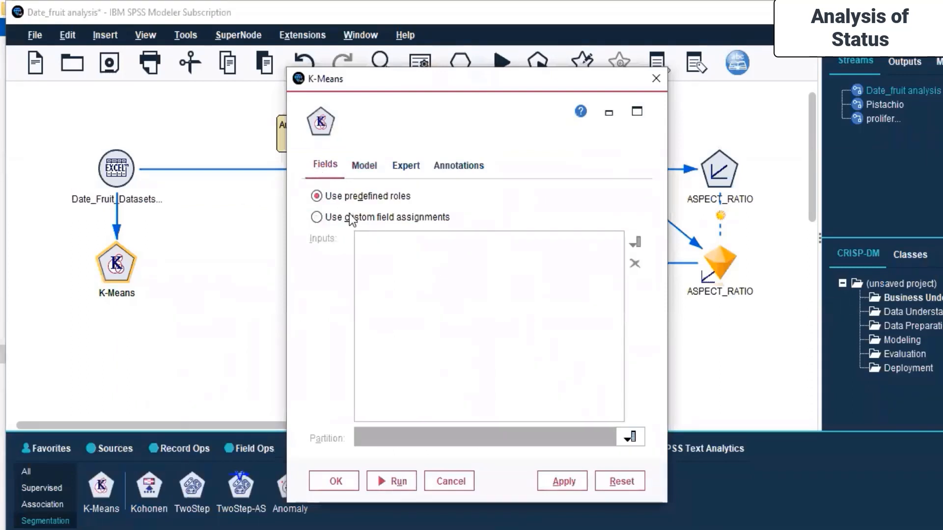
click(636, 242)
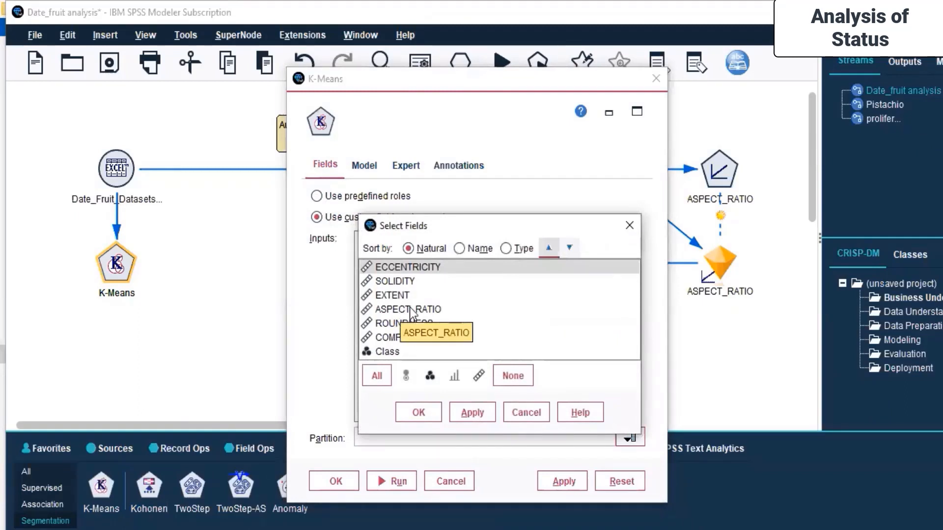
ctrl+click(399, 269)
ctrl+click(400, 282)
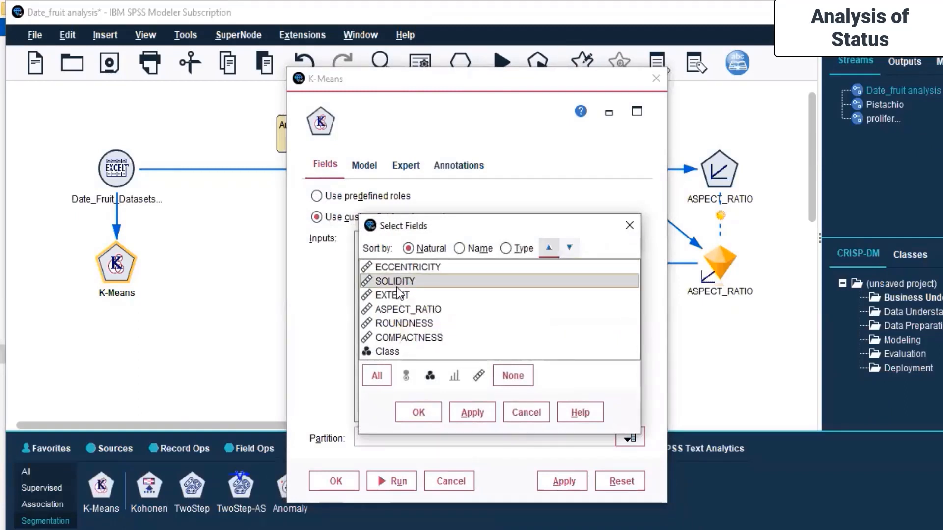
ctrl+click(400, 324)
ctrl+click(408, 342)
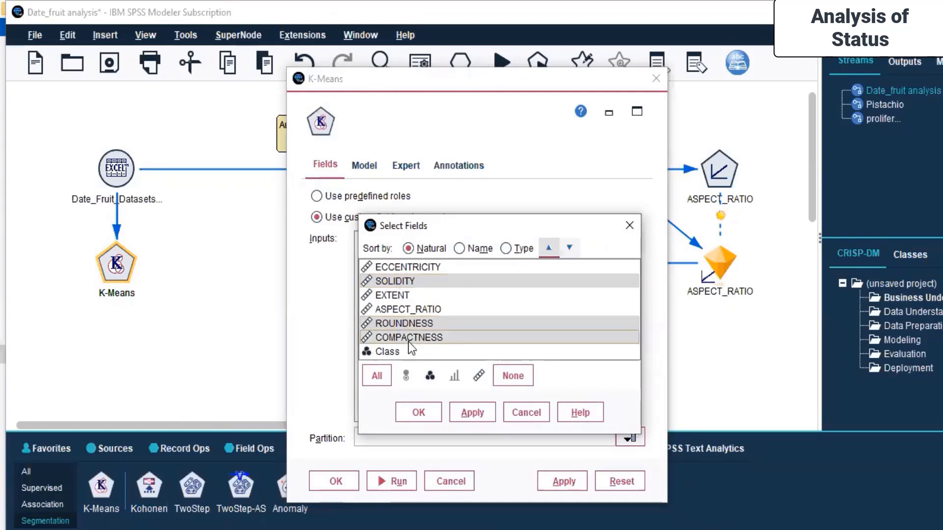
click(470, 415)
click(402, 414)
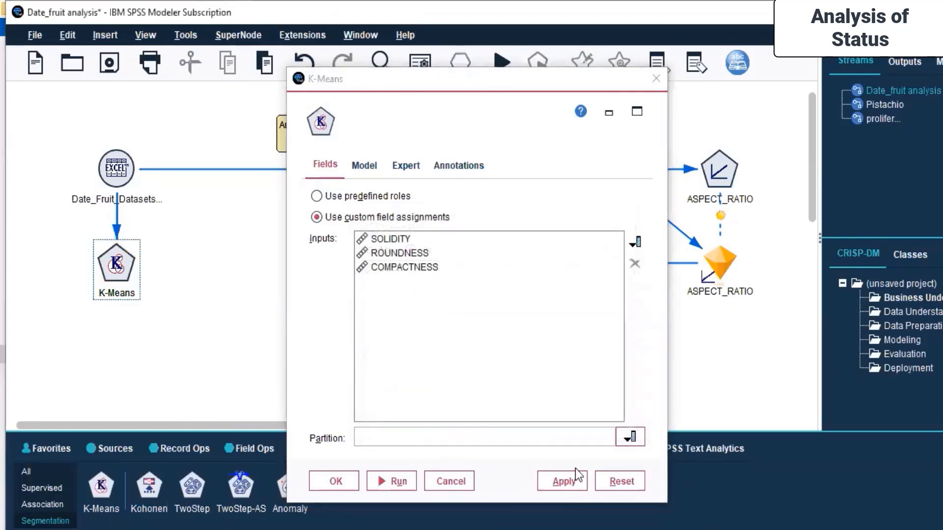
click(624, 437)
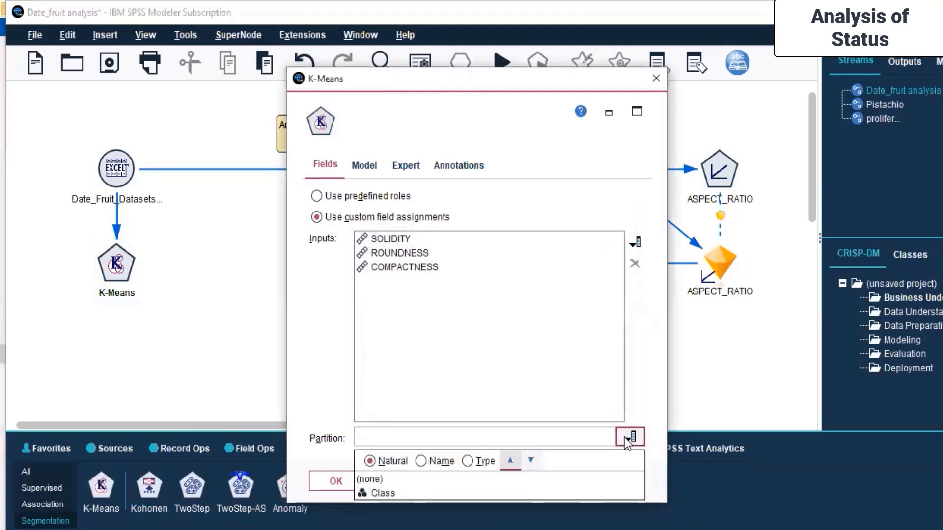
click(380, 494)
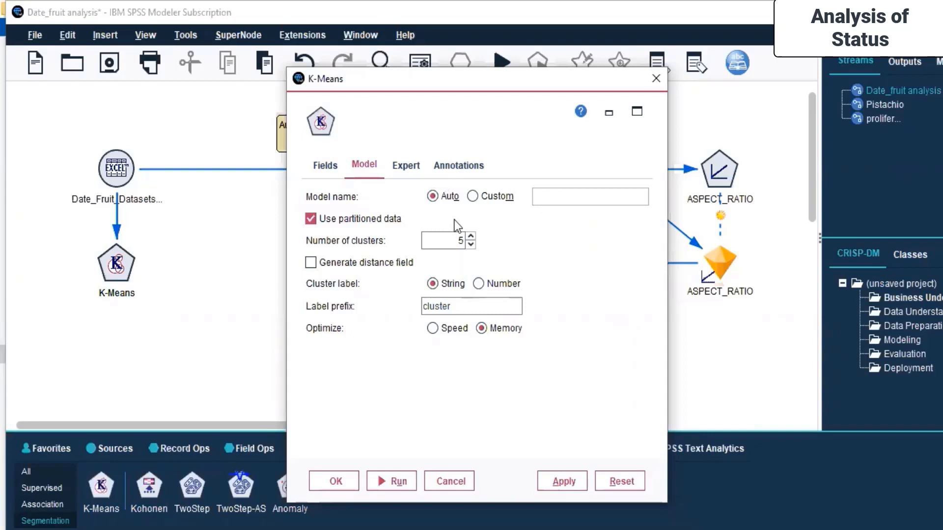
Check the expert and annotation settings, apply the K-Means configuration and run the K-Means node to build its model.
click(408, 167)
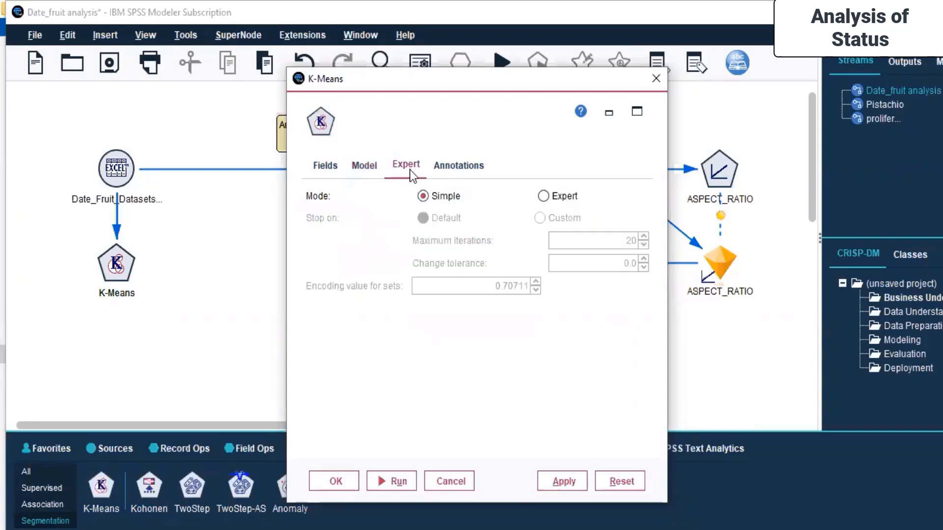
click(466, 165)
click(556, 483)
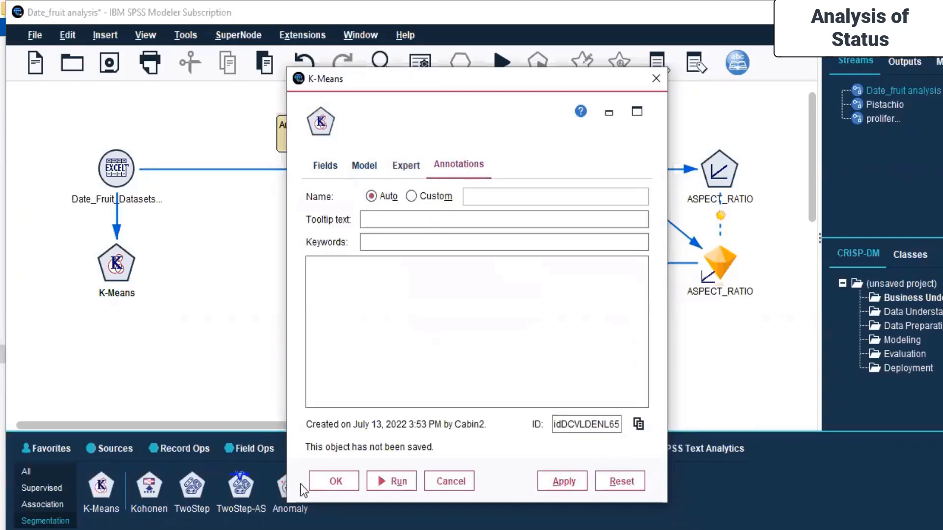
click(332, 480)
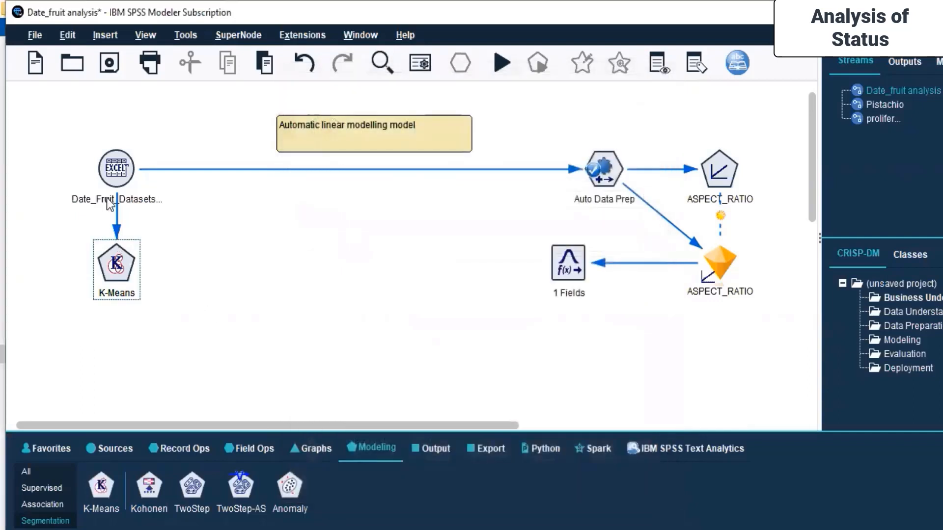
right_click(113, 258)
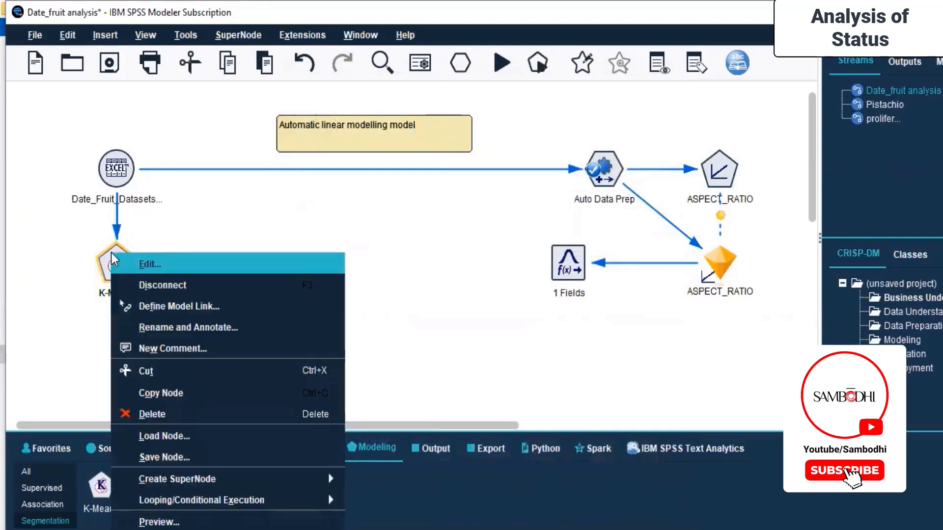
click(191, 527)
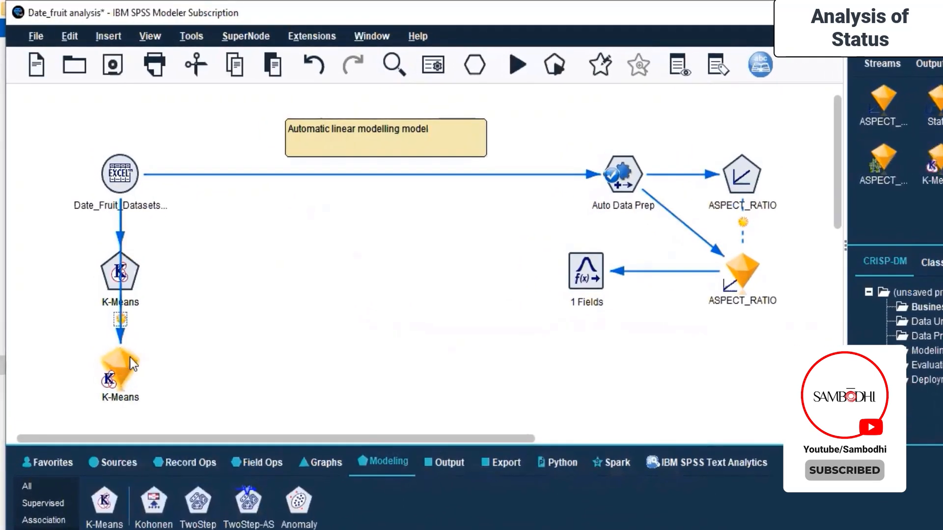
Try to run the stream from the generated K-Means model nugget and dismiss the stream messages.
click(117, 368)
right_click(118, 368)
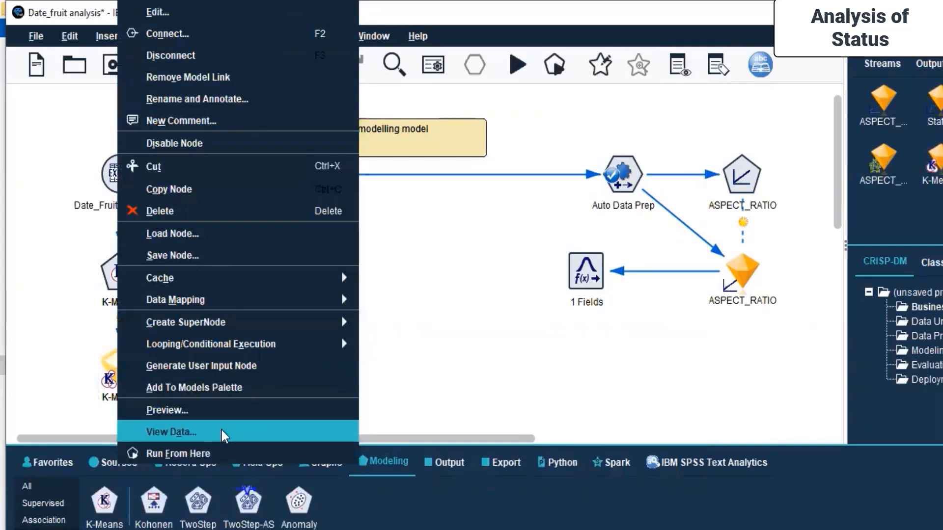
click(218, 453)
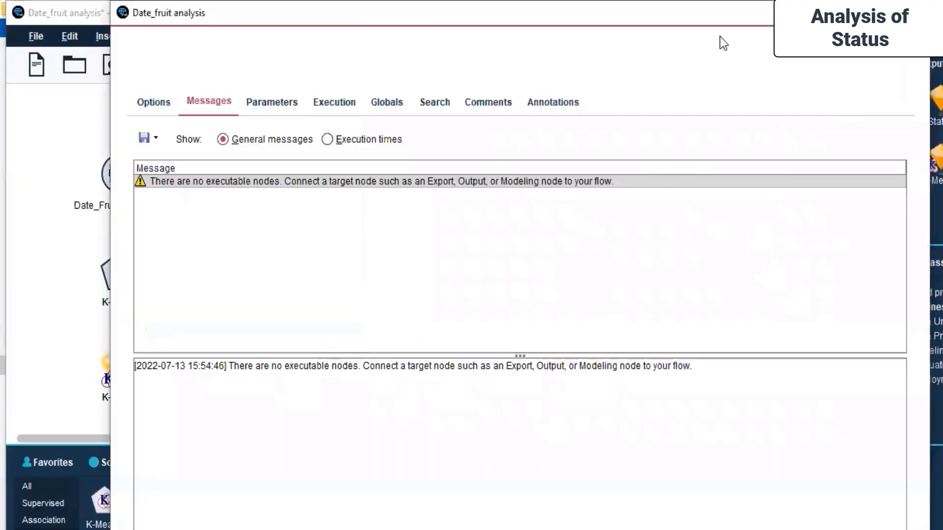
key(Escape)
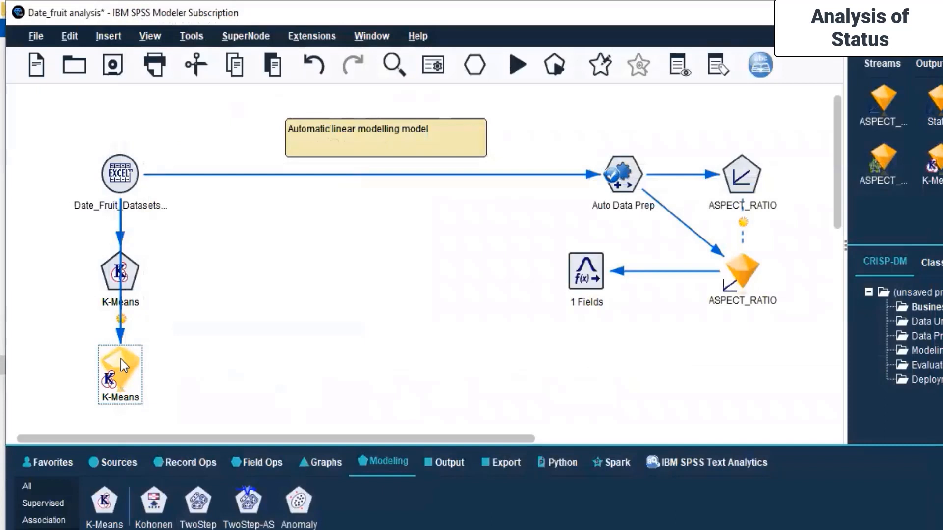
Preview the records scored by the K-Means model nugget, including their cluster assignments, and view its full data as a table.
right_click(121, 358)
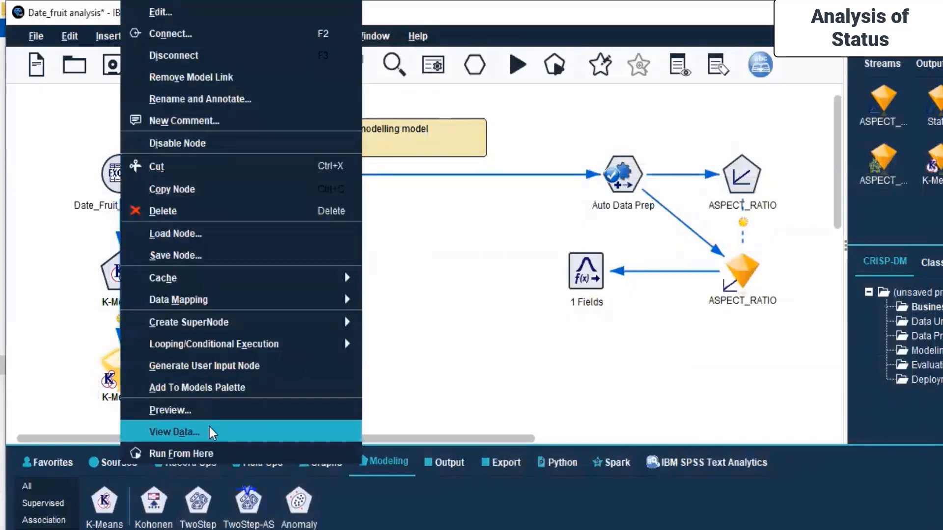
click(209, 410)
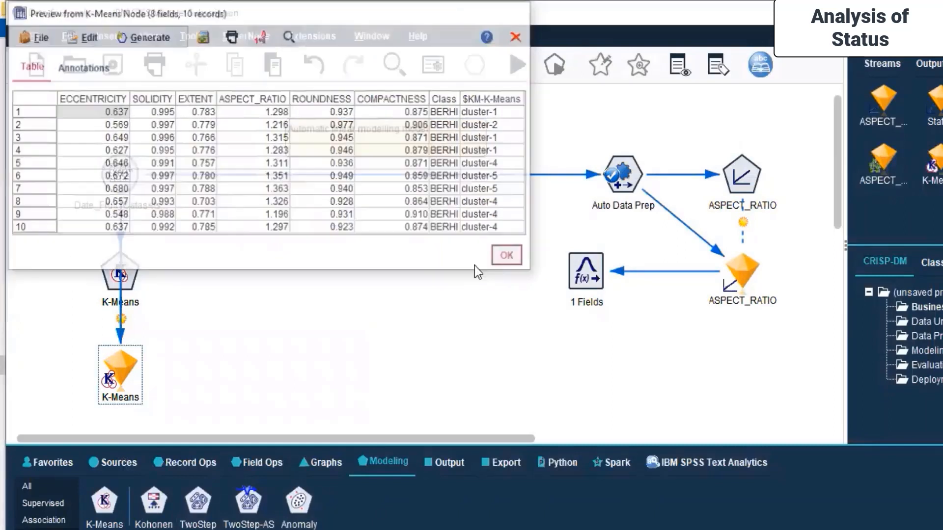
click(506, 256)
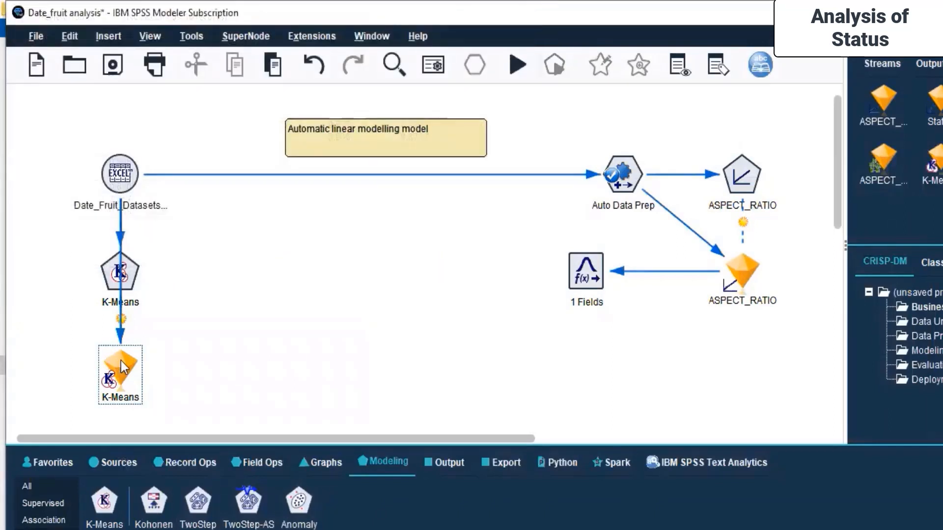
right_click(121, 361)
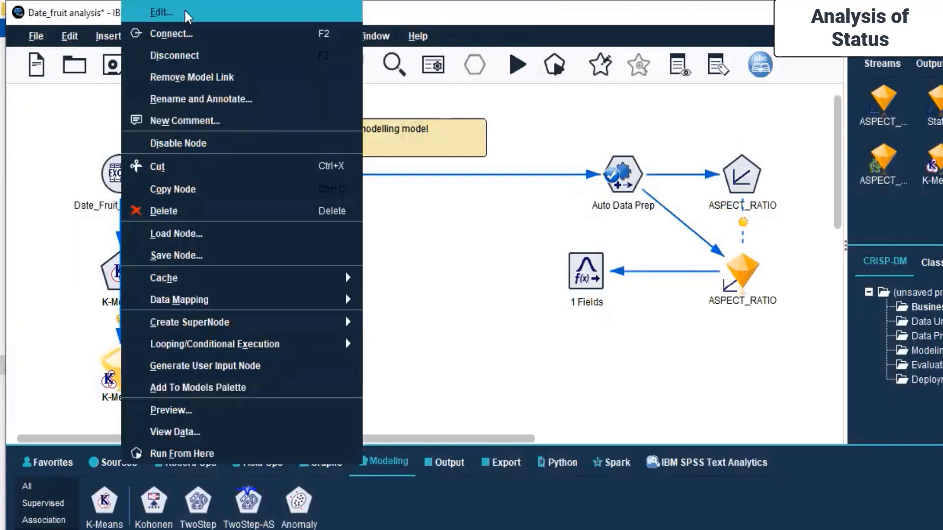
click(202, 432)
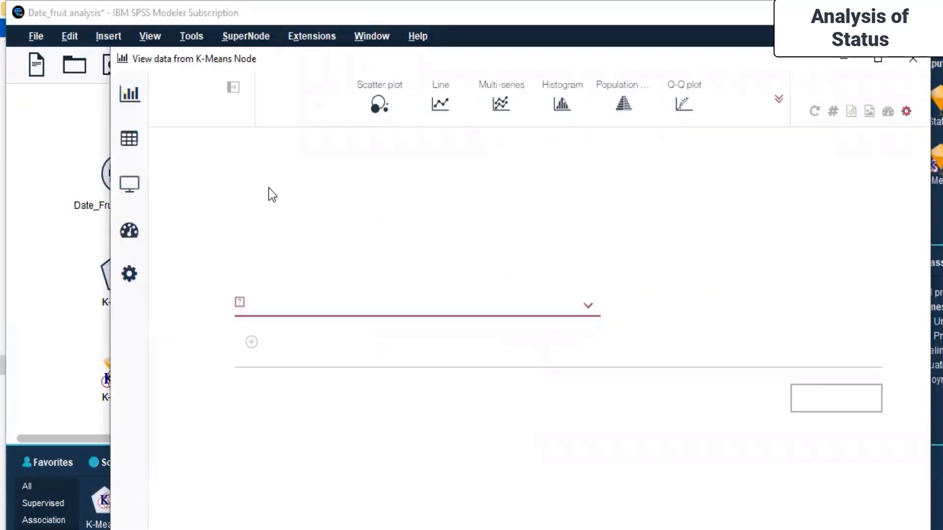
click(128, 139)
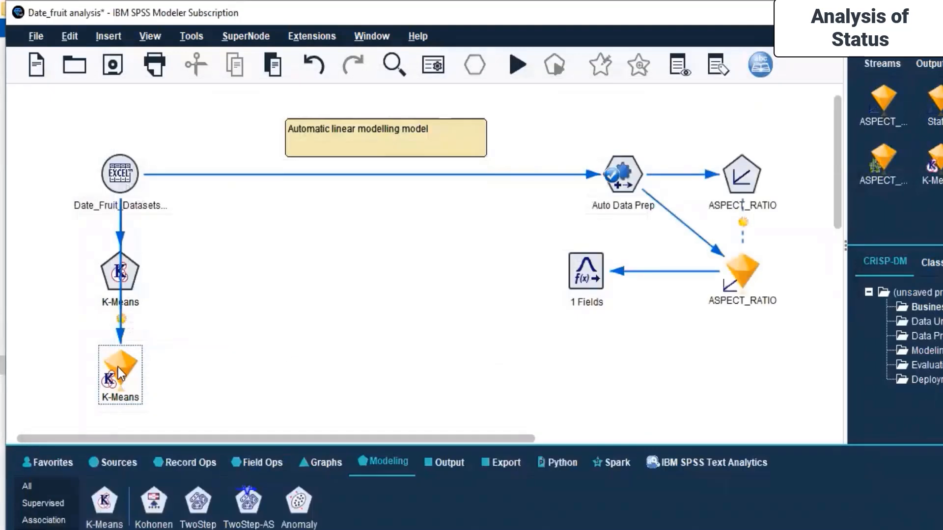
Reposition the K-Means model nugget closer beneath the K-Means node, undoing its placement beside that node.
drag(120, 374, 226, 280)
key(ctrl+c)
key(ctrl+v)
drag(133, 329, 244, 266)
key(ctrl+z)
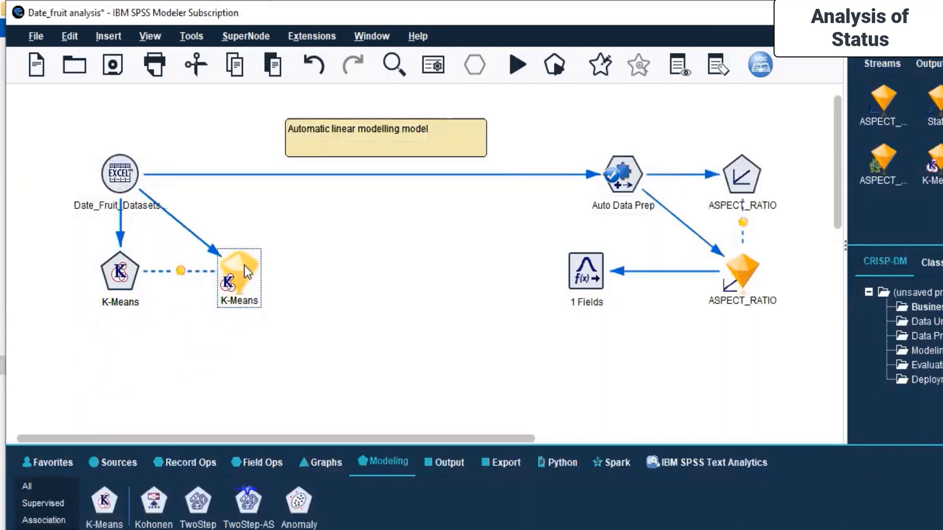
key(ctrl+z)
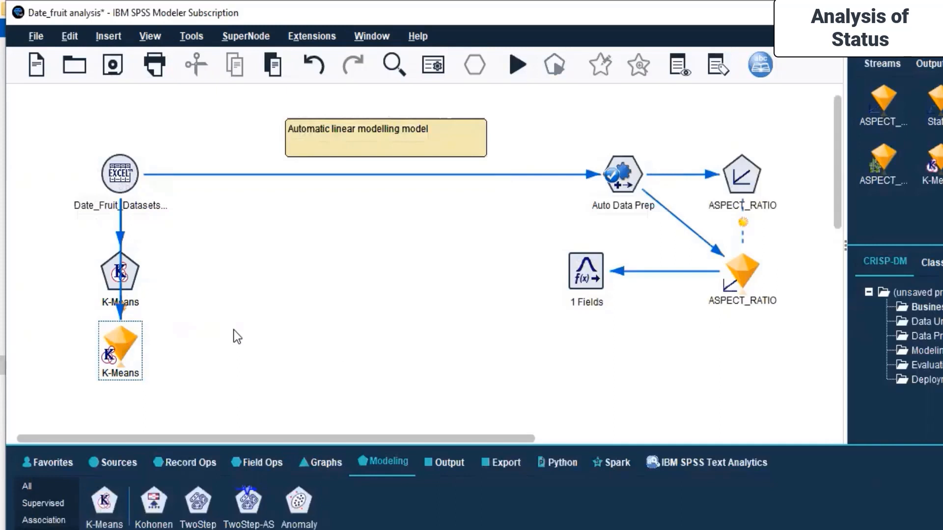
click(232, 426)
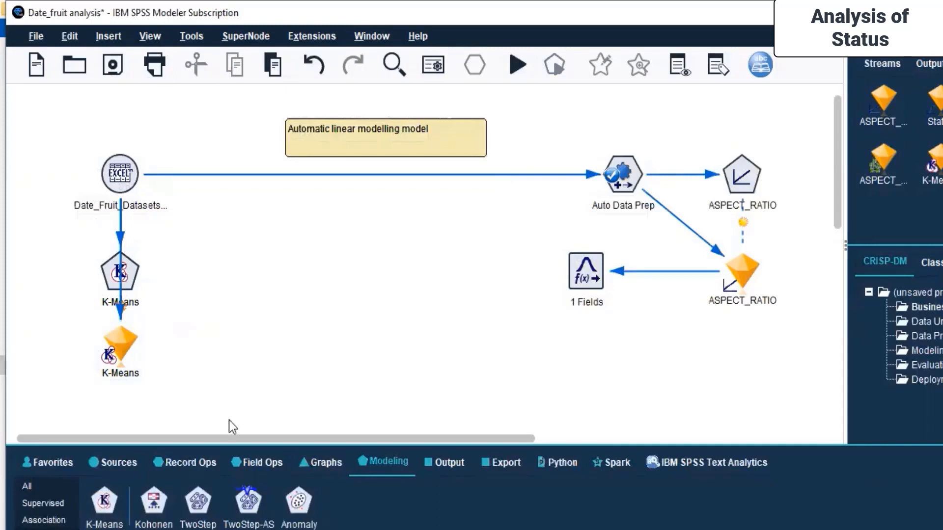
Try again to run the stream from the repositioned K-Means model nugget and dismiss the messages.
click(118, 332)
right_click(118, 332)
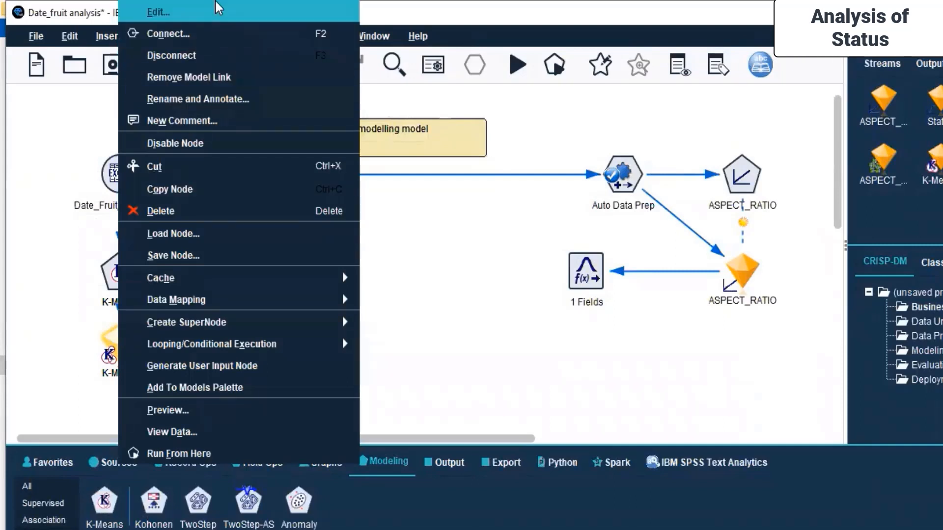
click(201, 454)
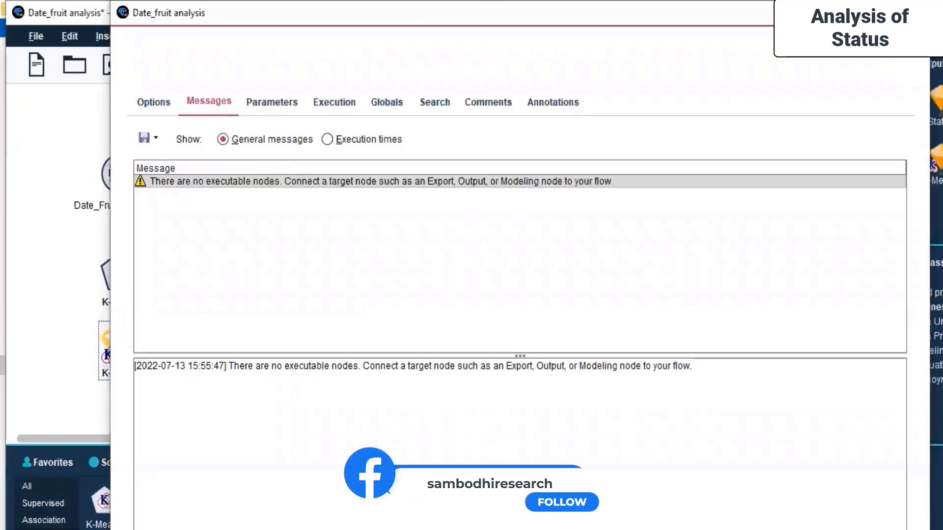
key(Escape)
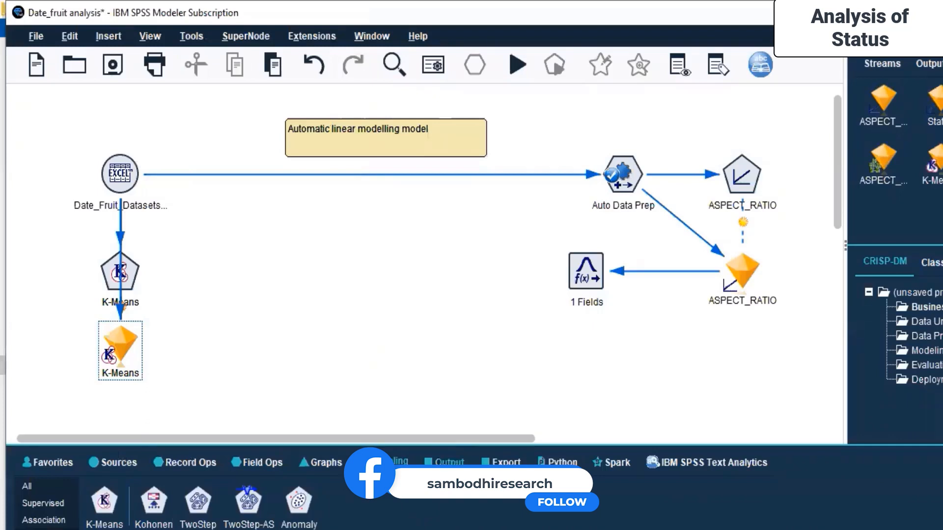
Add an Analysis output node to the right of the K-Means model nugget and connect the nugget to it.
click(445, 462)
drag(120, 505, 178, 349)
drag(240, 343, 241, 344)
click(116, 353)
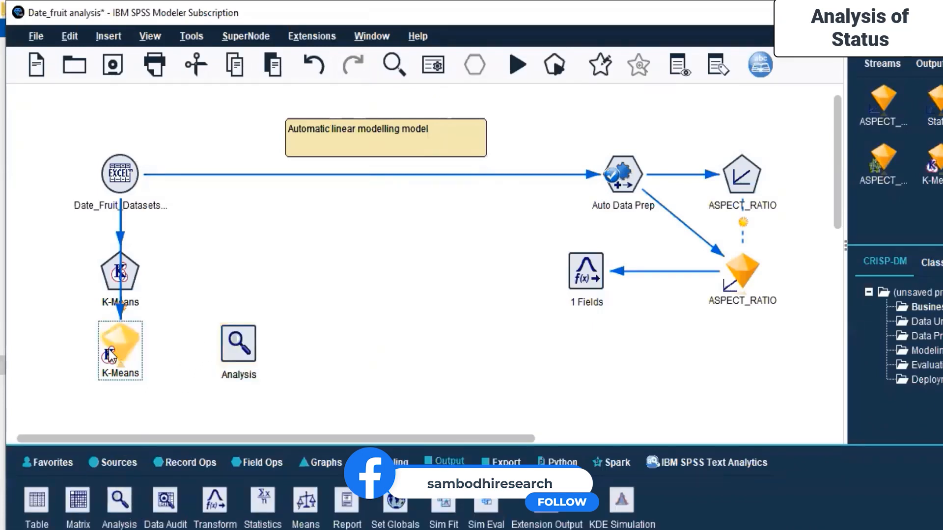
right_click(111, 352)
click(143, 32)
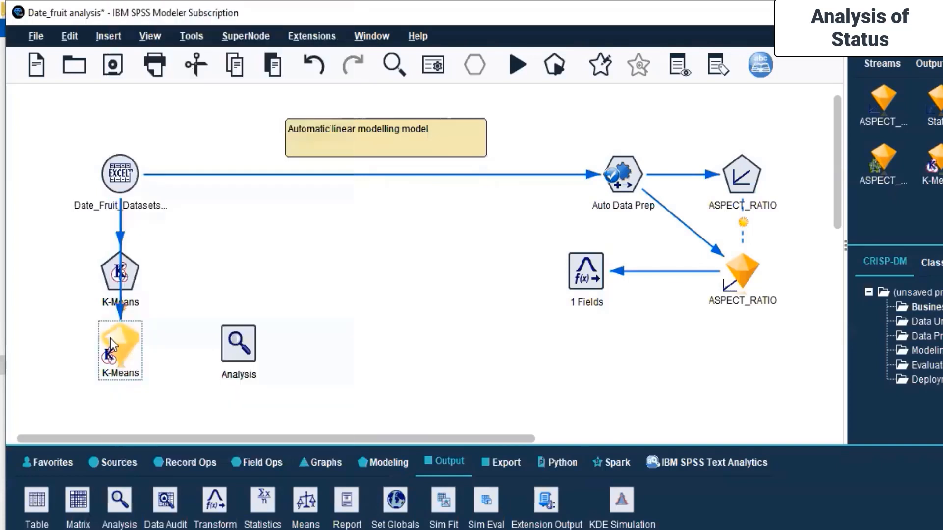
click(233, 343)
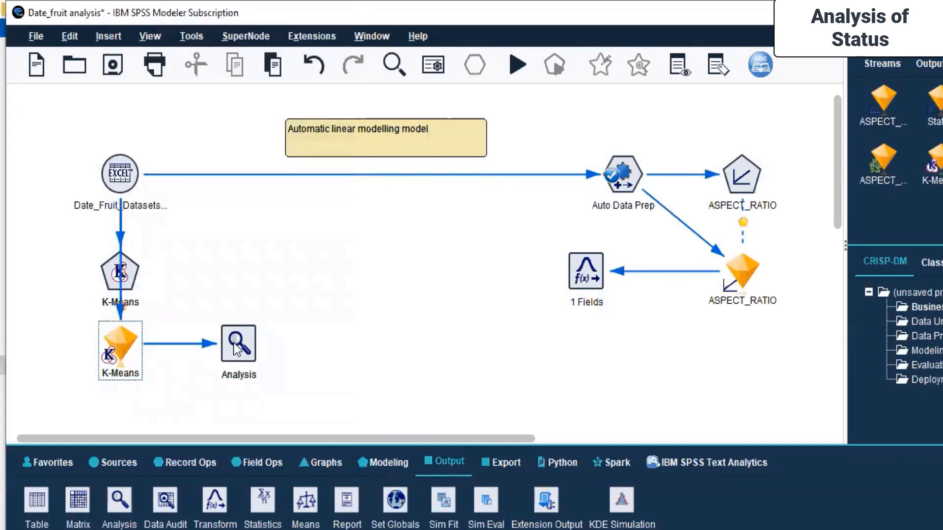
click(113, 353)
right_click(114, 352)
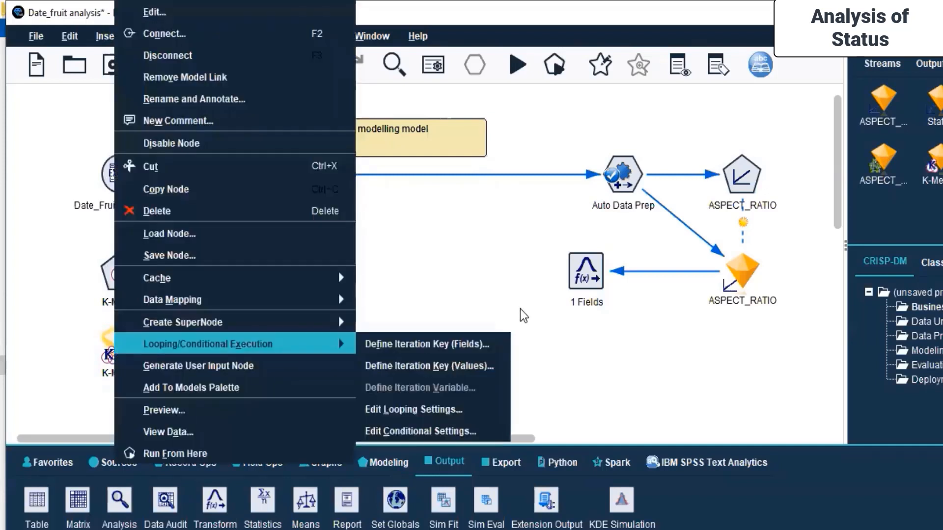
key(Escape)
Try to run the Analysis node connected to the K-Means model nugget and close the stream messages window.
click(237, 360)
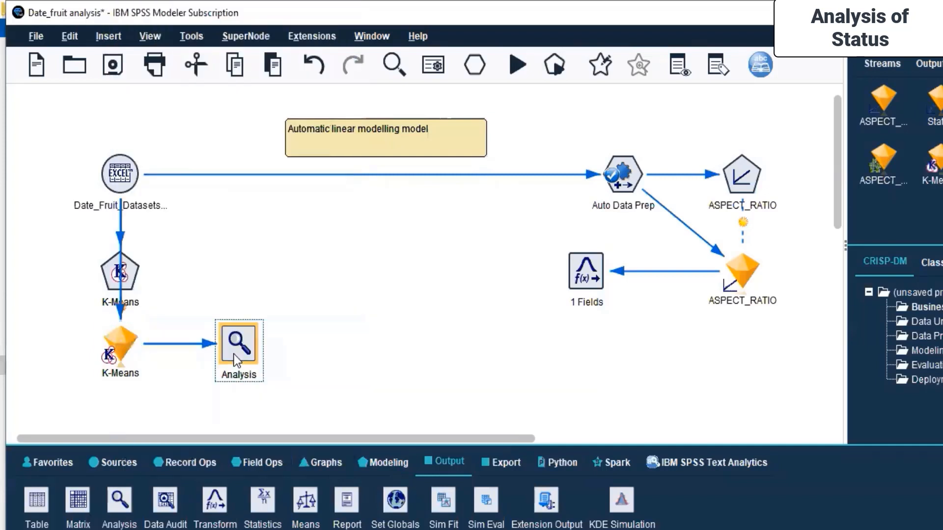
right_click(236, 359)
click(278, 346)
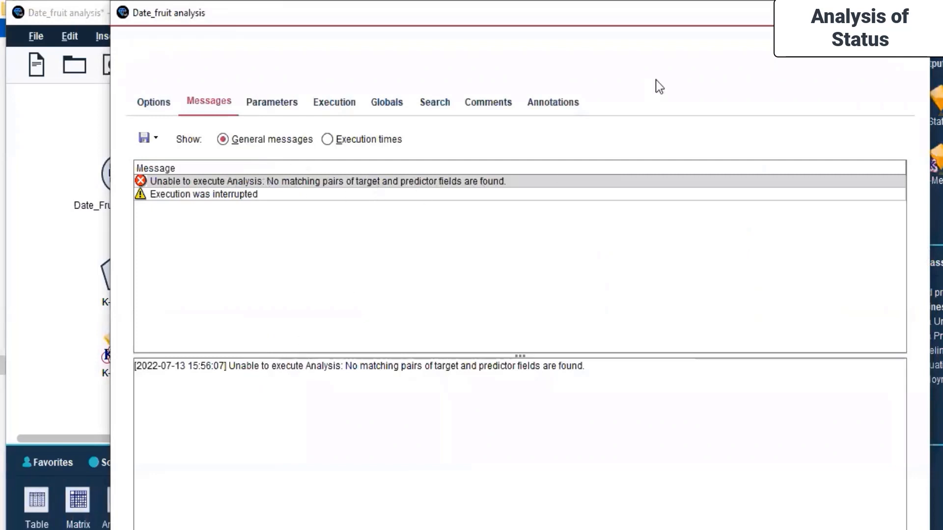
drag(683, 24, 639, 79)
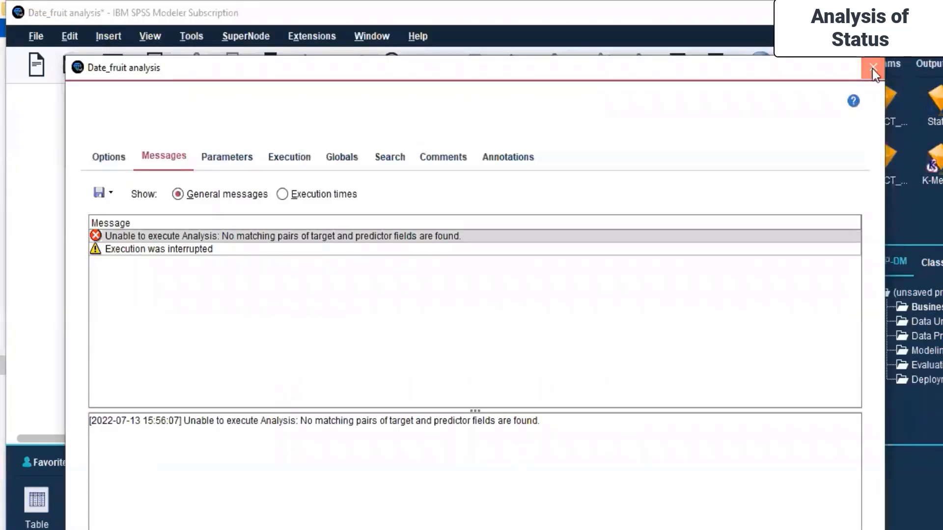
click(874, 72)
Review the Analysis node's analysis and output settings and close its dialog without saving changes.
right_click(229, 348)
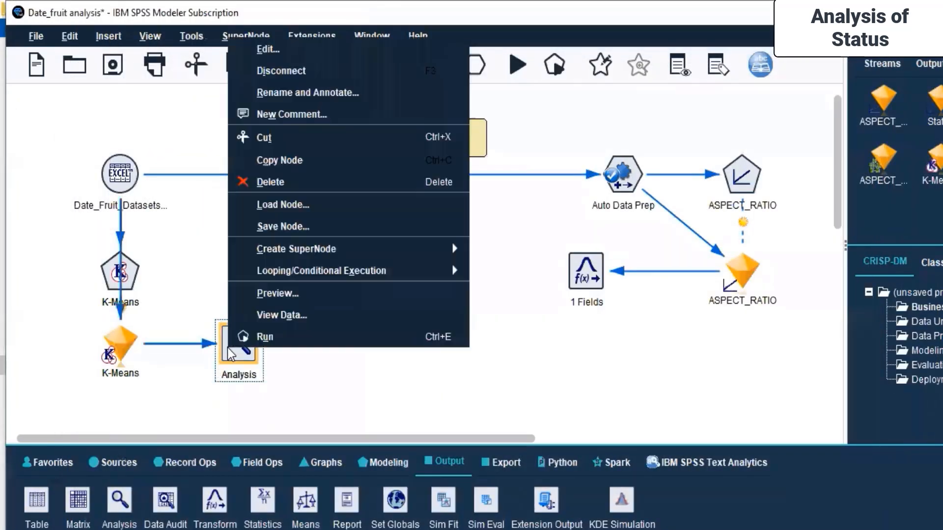
click(276, 46)
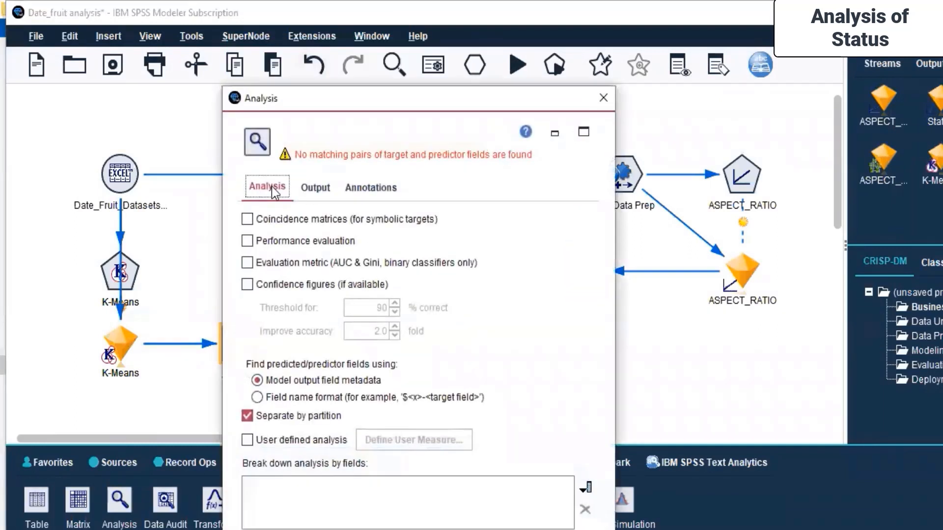
click(323, 196)
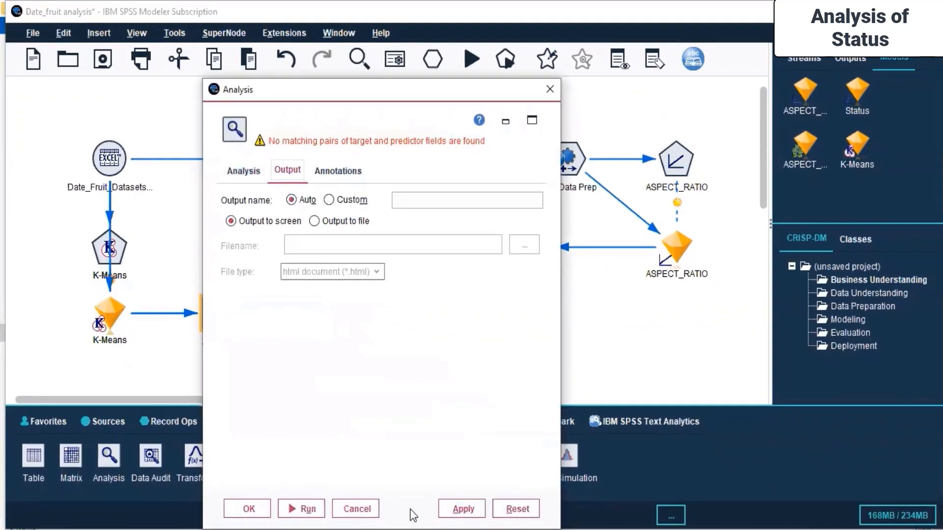
click(358, 509)
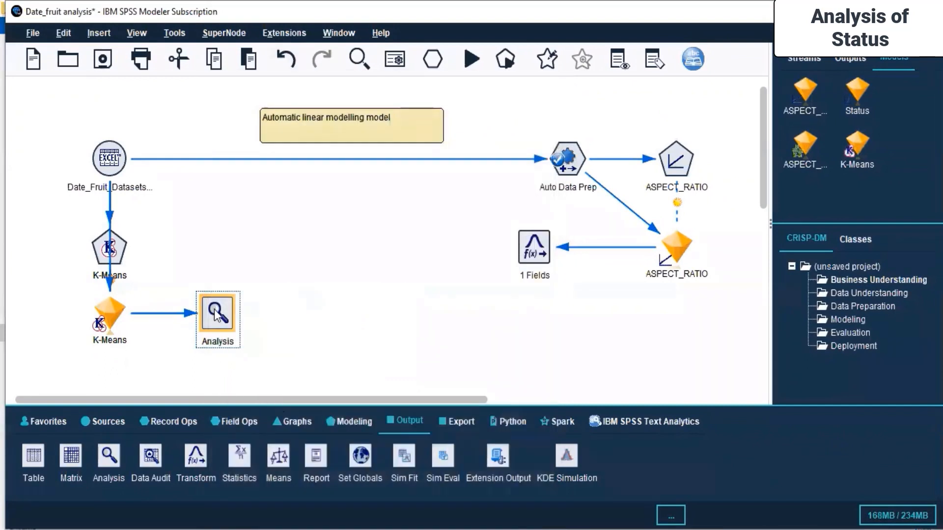
Replace the Analysis node with a Transform output node and connect the K-Means model nugget to it.
key(Delete)
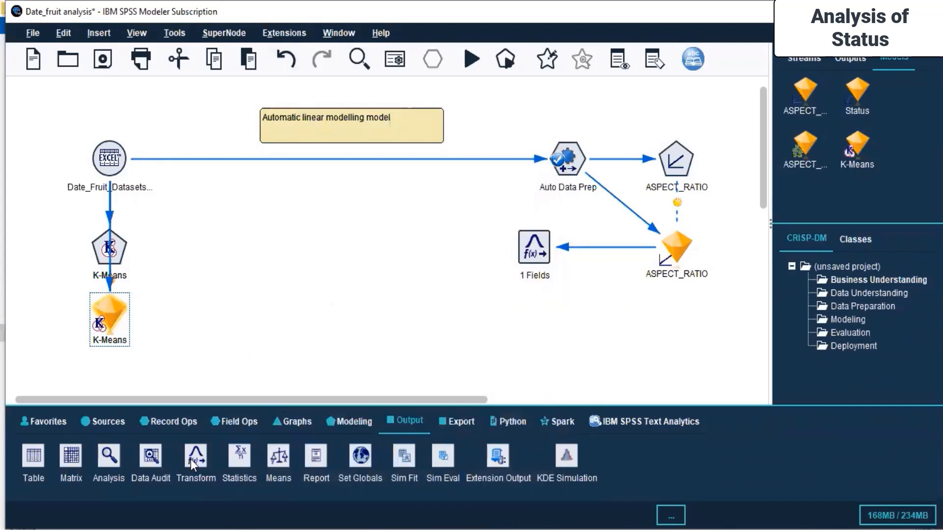
drag(198, 462, 236, 318)
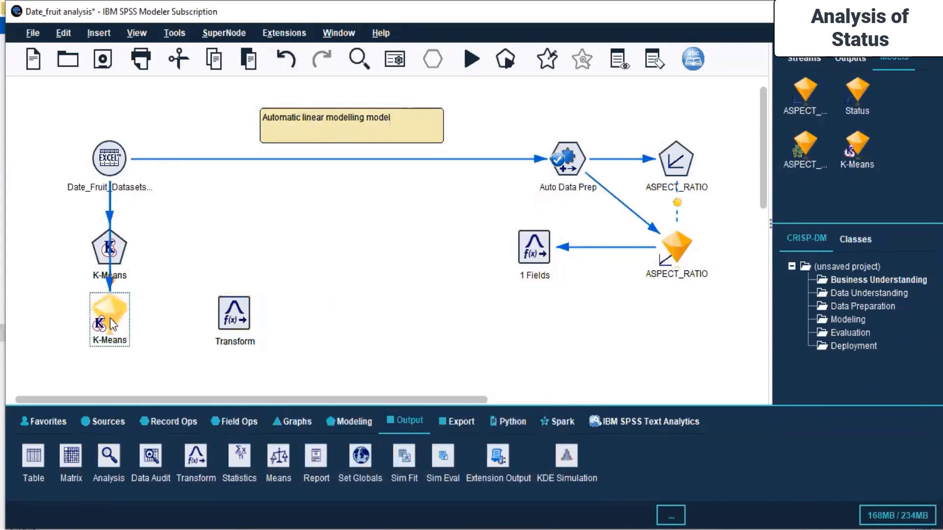
right_click(110, 319)
key(Escape)
click(216, 320)
Try to run the Transform node connected to the K-Means model nugget and close the stream messages window.
right_click(230, 315)
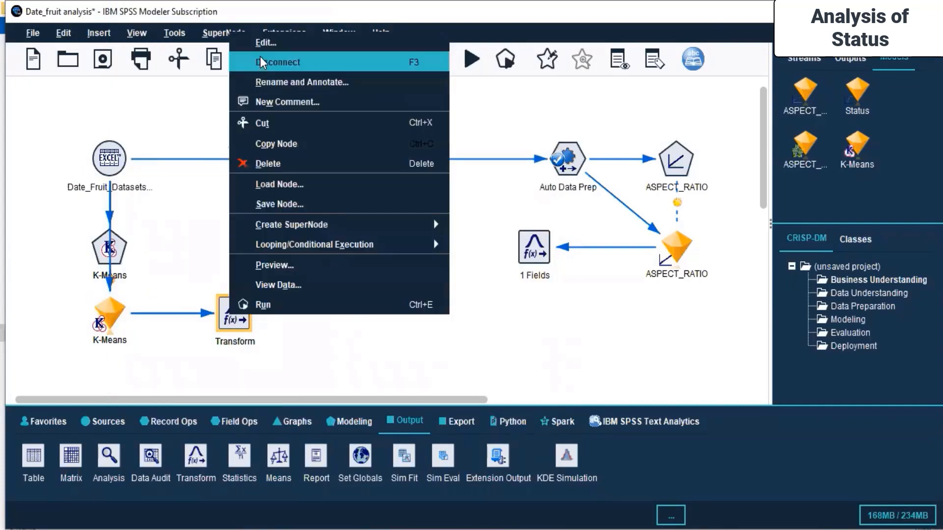
click(289, 304)
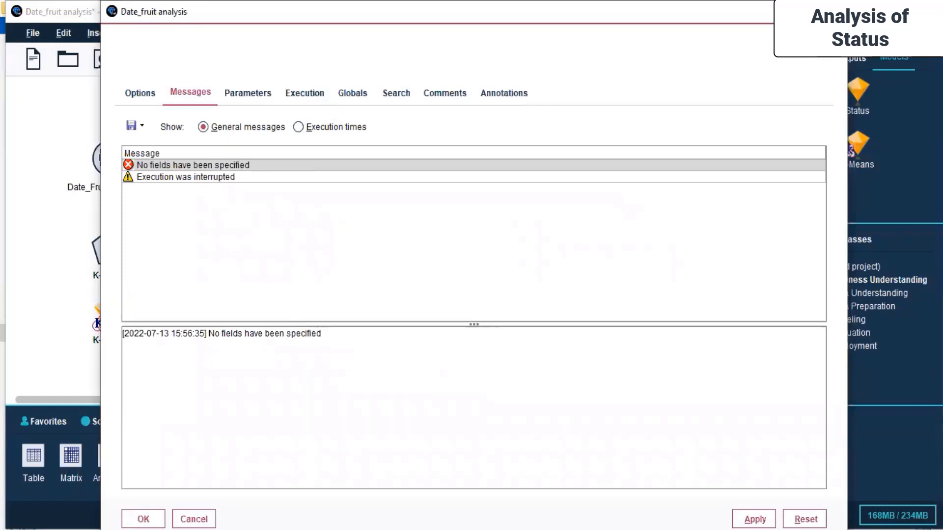
click(143, 519)
Set the Transform node's fields to ECCENTRICITY, SOLIDITY, ROUNDNESS and COMPACTNESS.
right_click(232, 314)
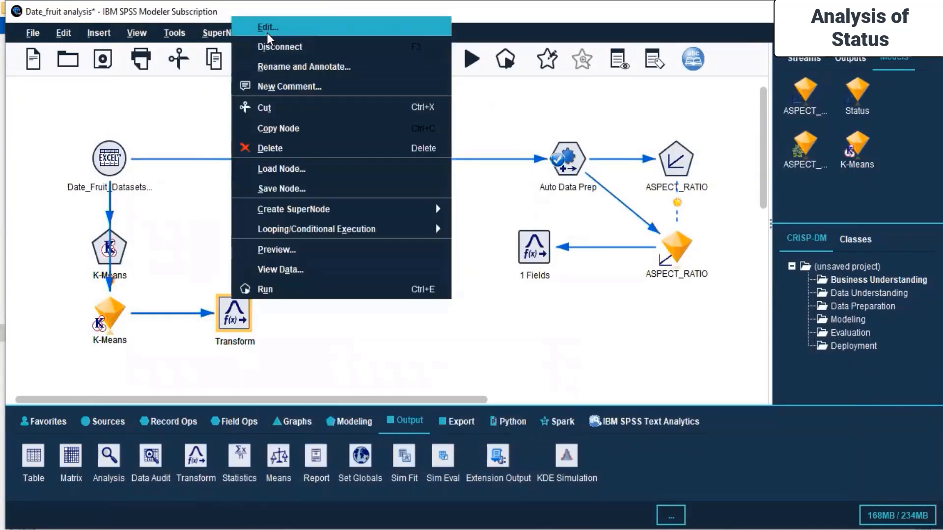
click(268, 27)
click(263, 314)
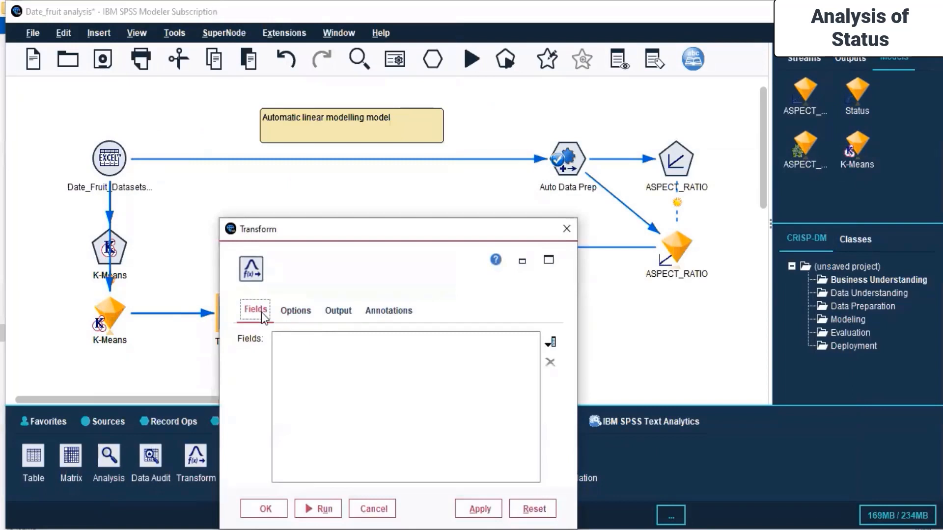
click(551, 343)
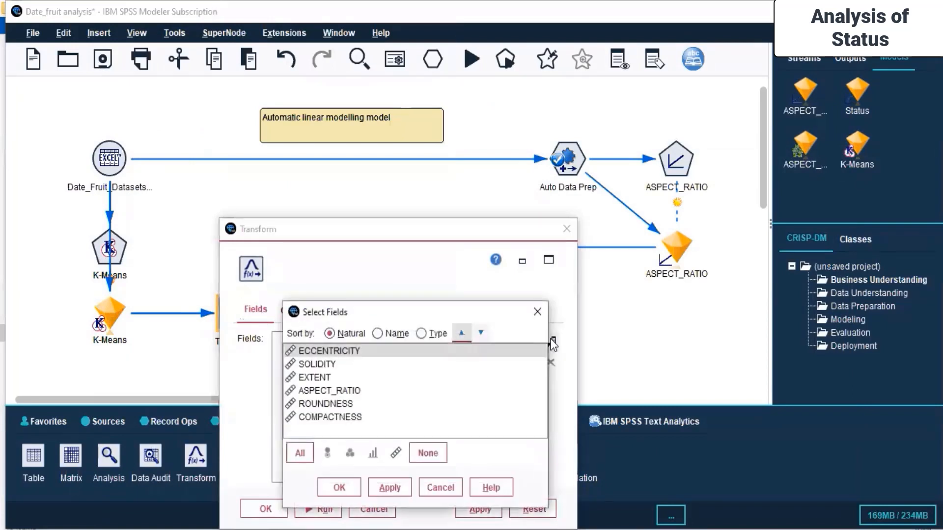
ctrl+click(321, 364)
ctrl+click(325, 404)
ctrl+click(327, 418)
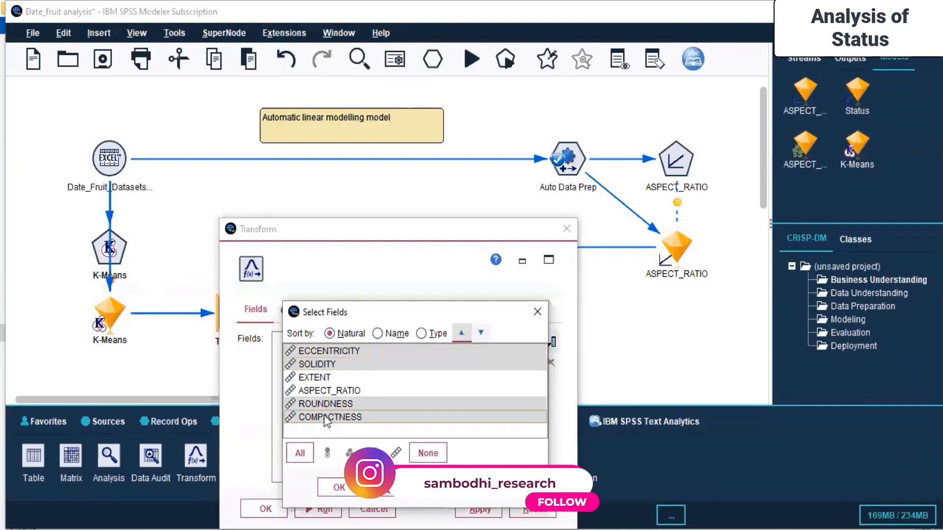
click(330, 487)
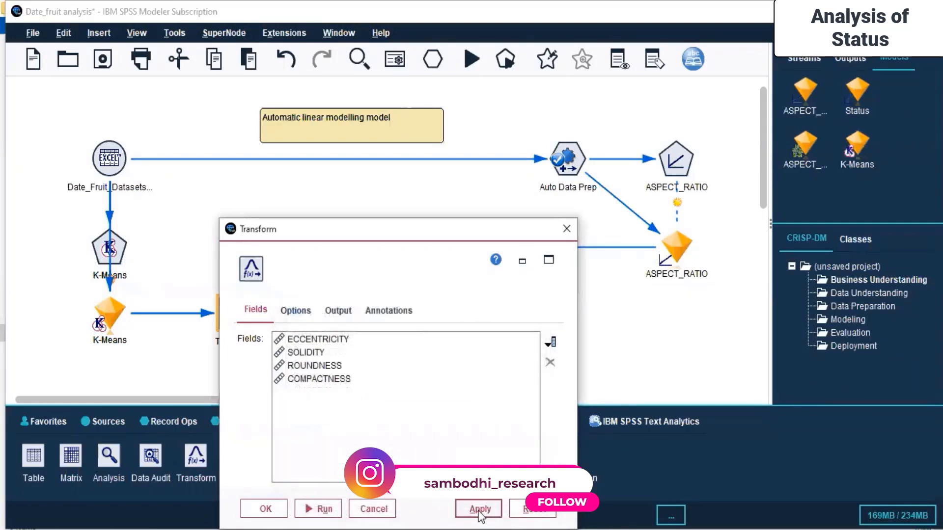
click(265, 509)
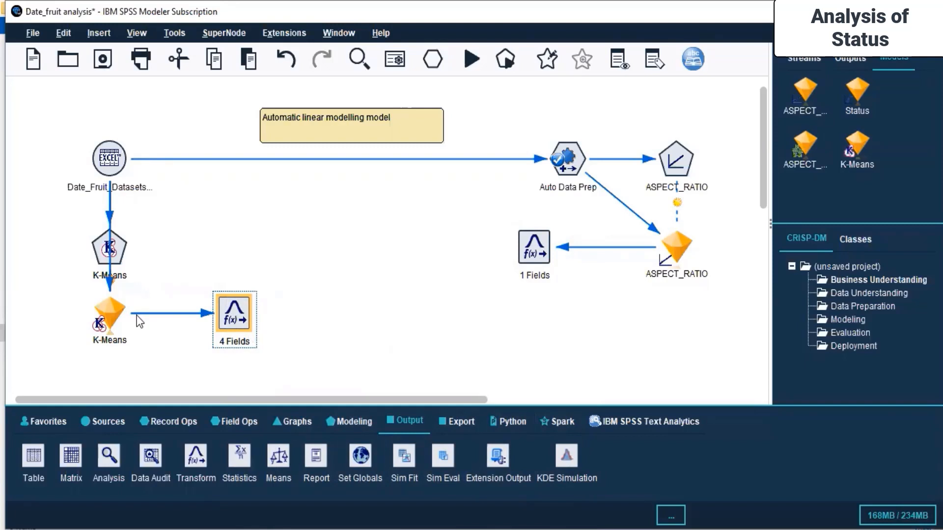
Run the four-field Transform node and maximize its output window to view the distributions.
right_click(225, 312)
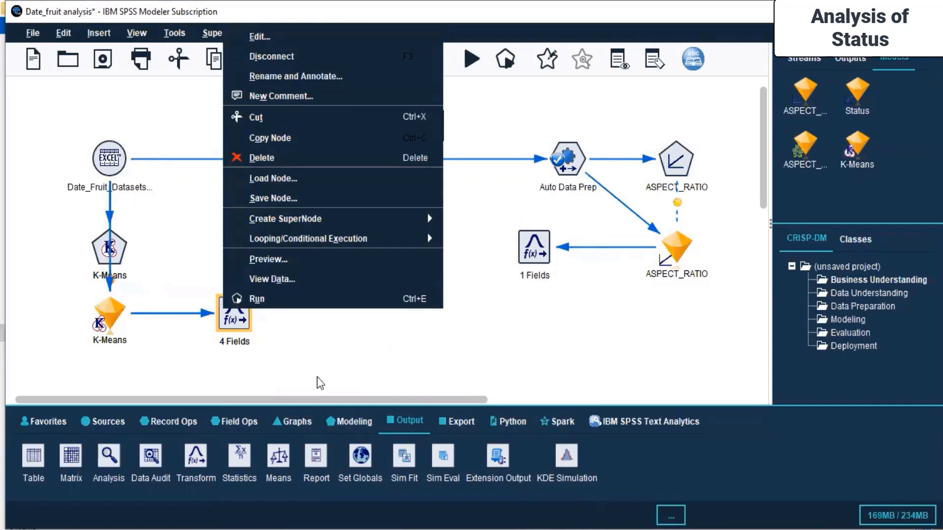
click(307, 299)
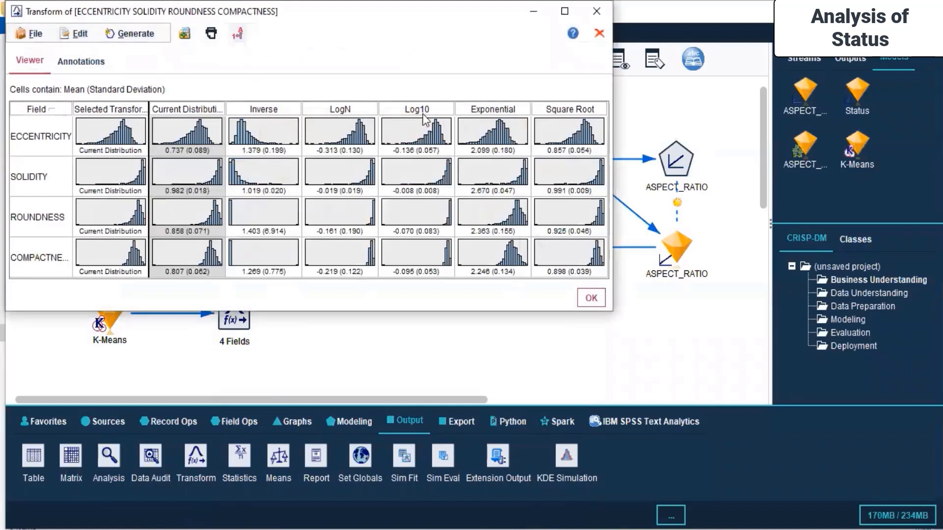
drag(101, 10, 379, 126)
click(843, 127)
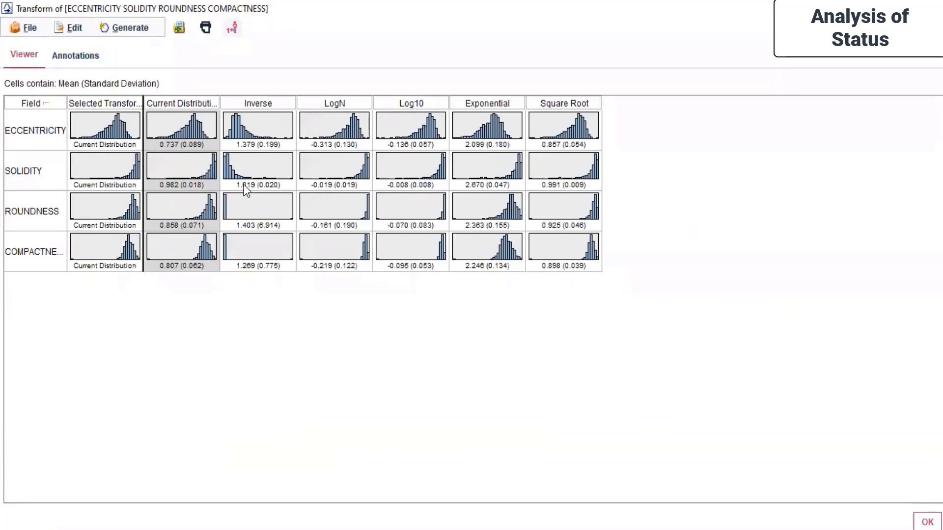
Save the output as "Transform of [ECCENTRICITY SOLIDITY ROUNDNESS COMPACTNESS]" in the Day 8 folder, and save the Date_fruit analysis stream.
click(25, 29)
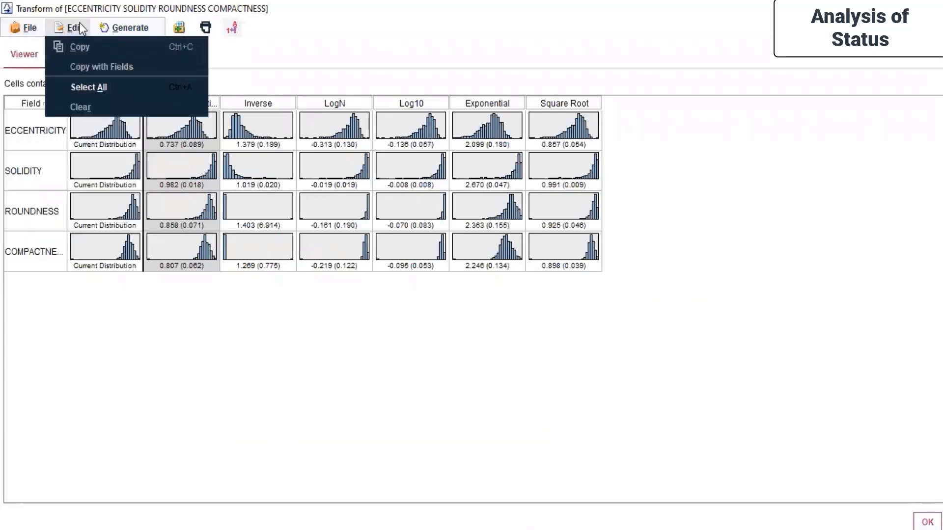
mouse_move(33, 27)
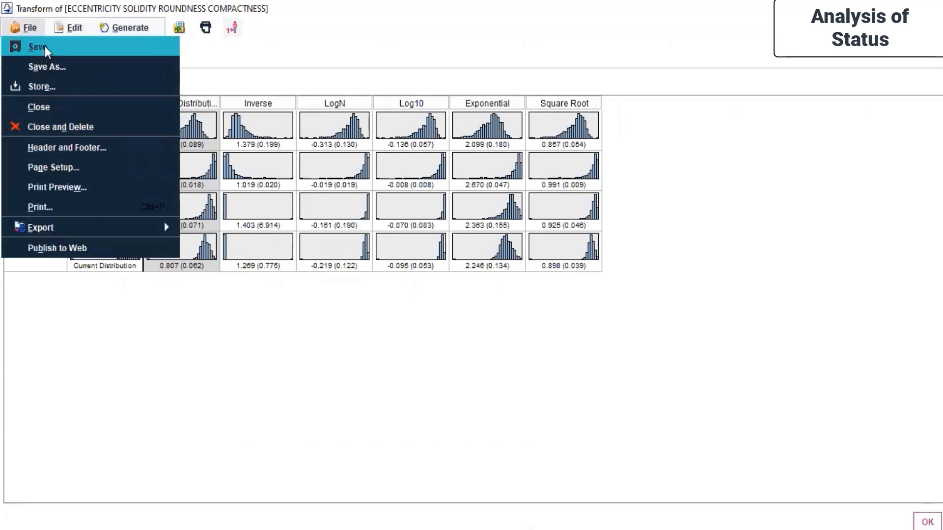
click(45, 50)
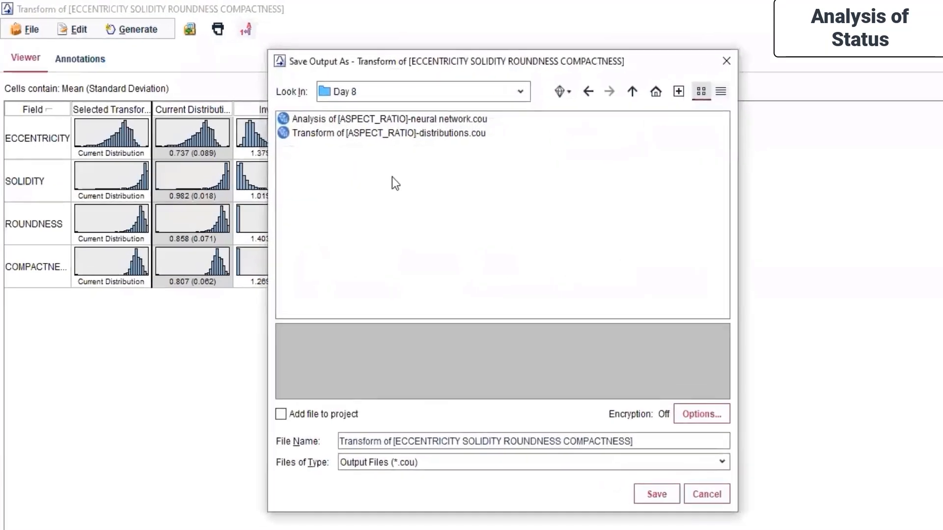
click(651, 498)
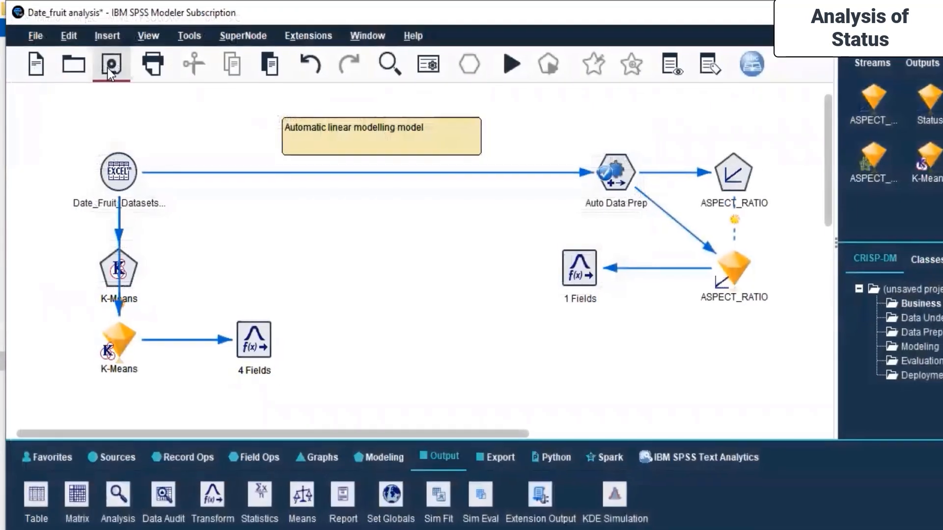
click(107, 68)
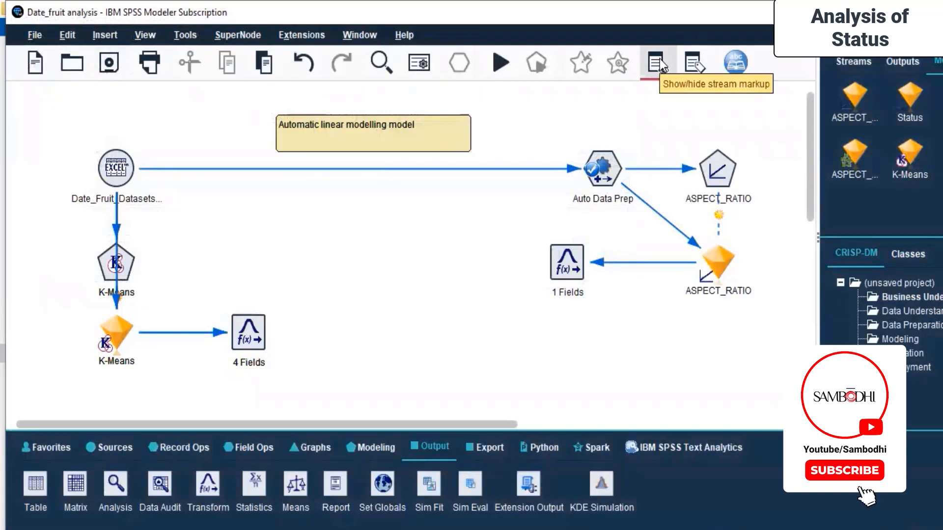
Insert a new stream comment reading "Segmentation modelling analysis".
click(694, 63)
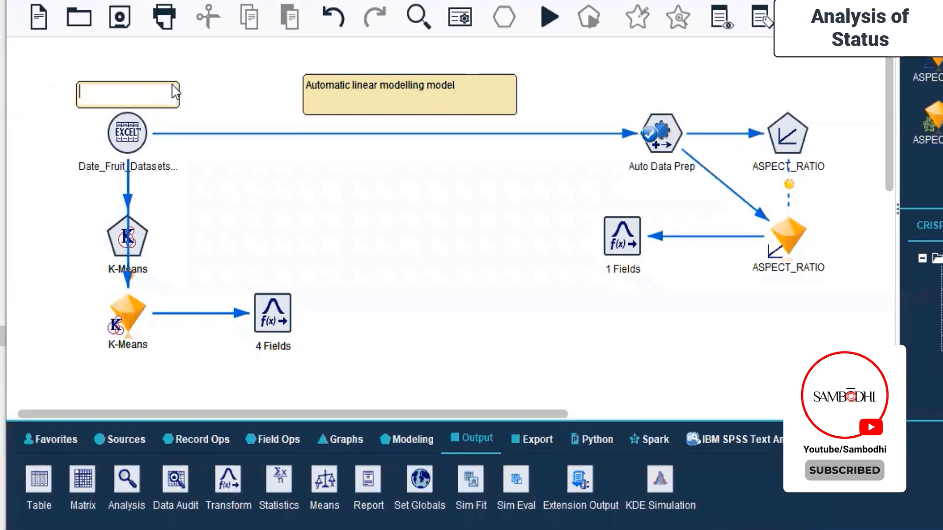
text(Segmentation mode)
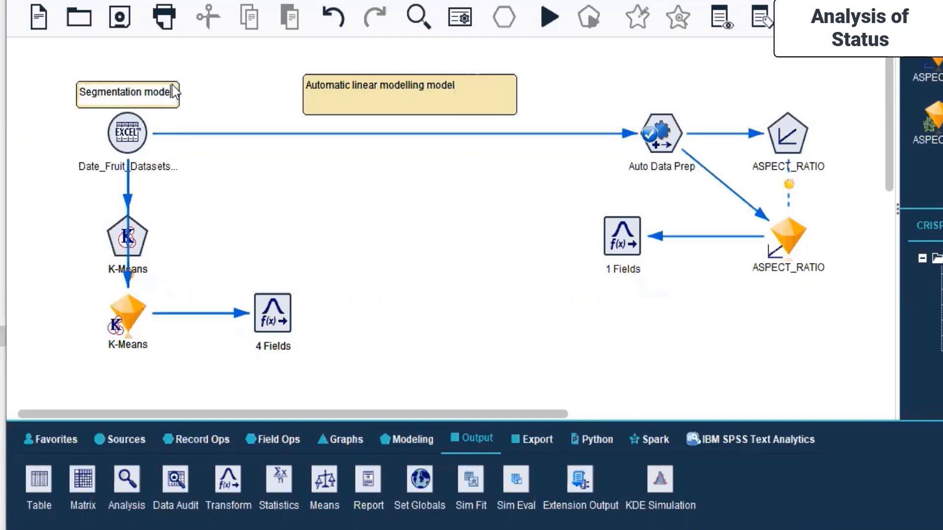
text(lling node/s)
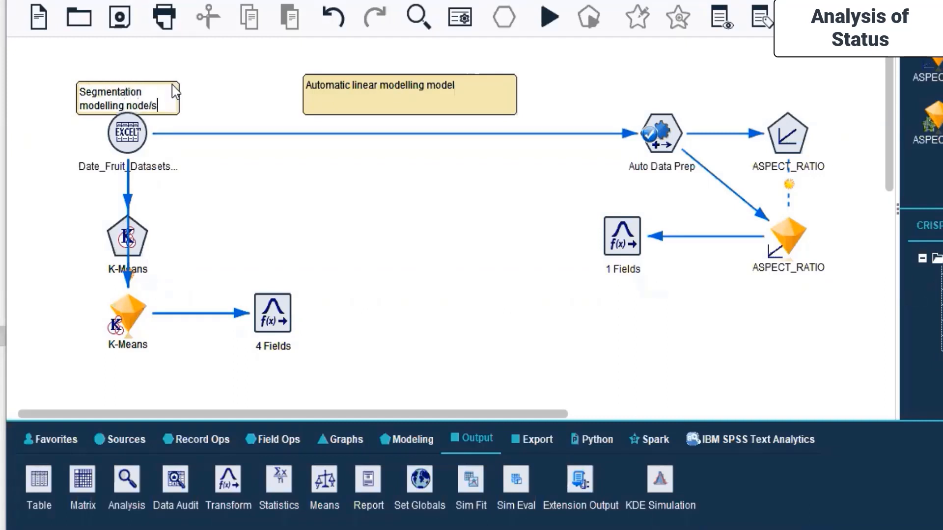
key(BackSpace)
key(BackSpace)
key(BackSpace)
key(BackSpace)
text(sis)
Move the "Segmentation modelling analysis" comment directly to the right of the K-Means modelling node.
drag(130, 106, 198, 202)
right_click(187, 193)
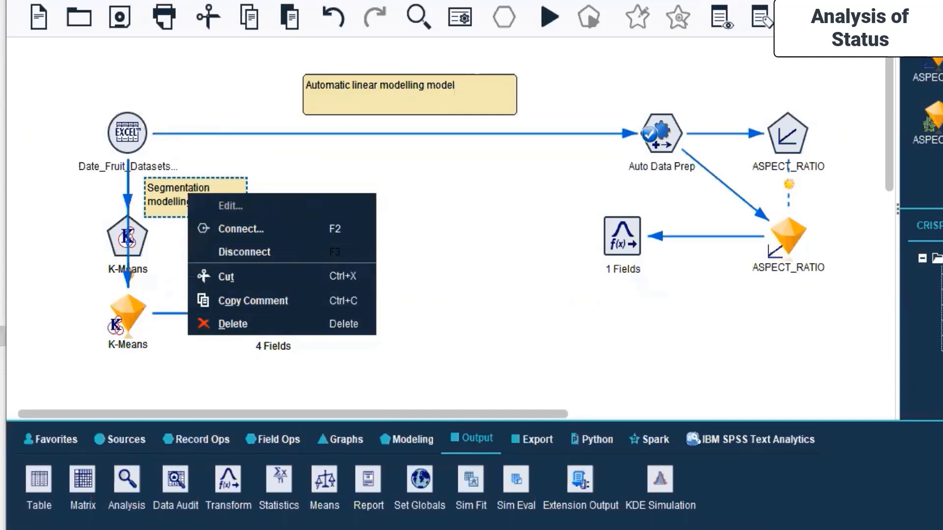
click(227, 193)
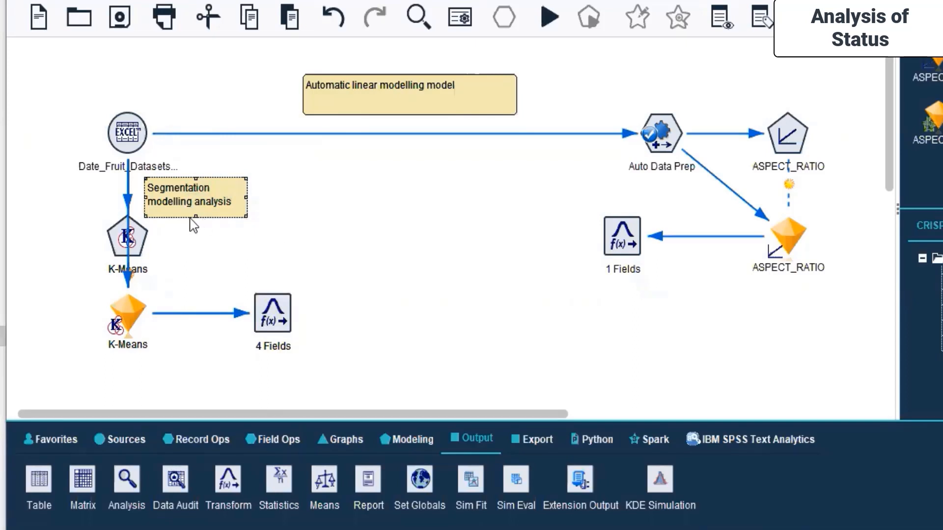
right_click(169, 202)
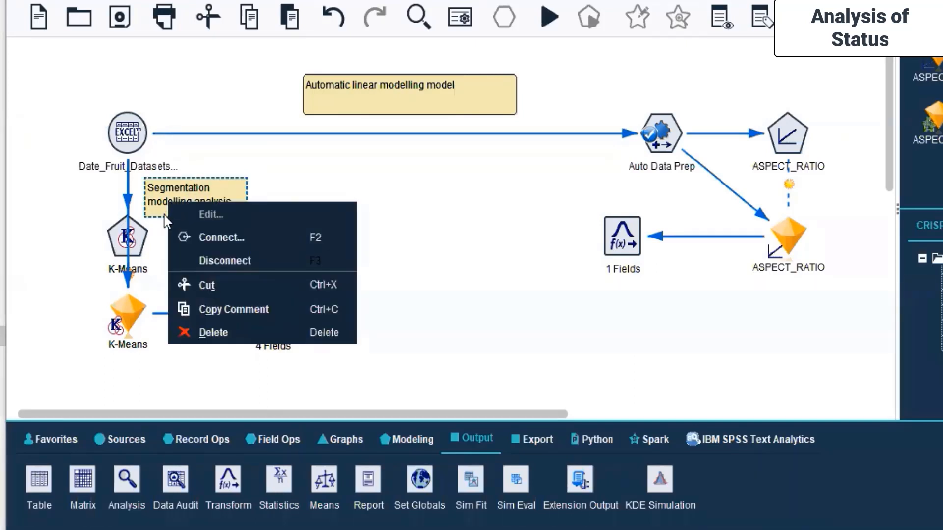
click(204, 181)
drag(217, 197, 228, 239)
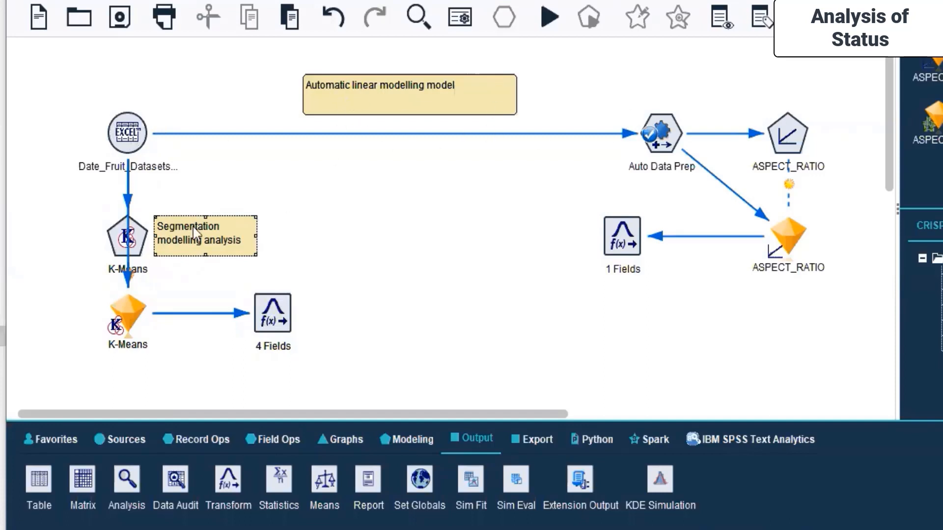
Edit the "Automatic linear modelling model" comment to read "Supervised modelling (Automatic linear modelling model)".
click(347, 227)
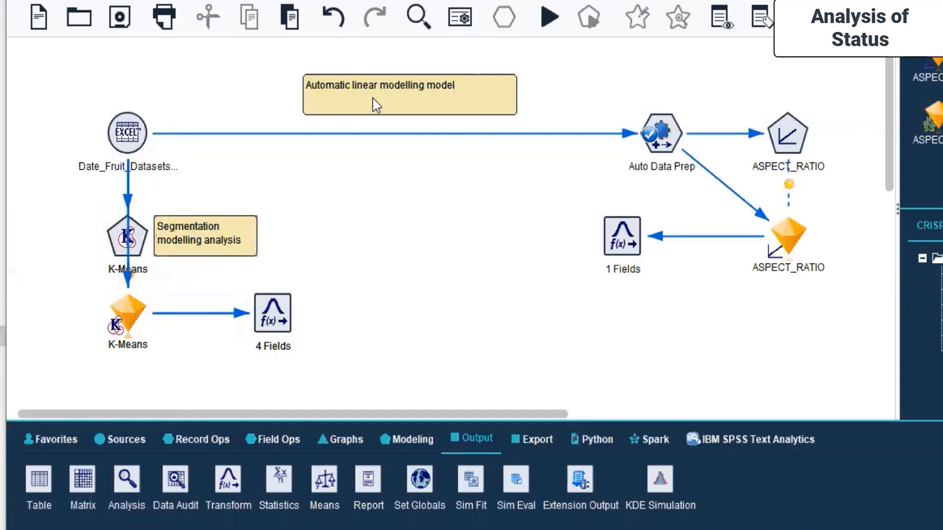
click(317, 93)
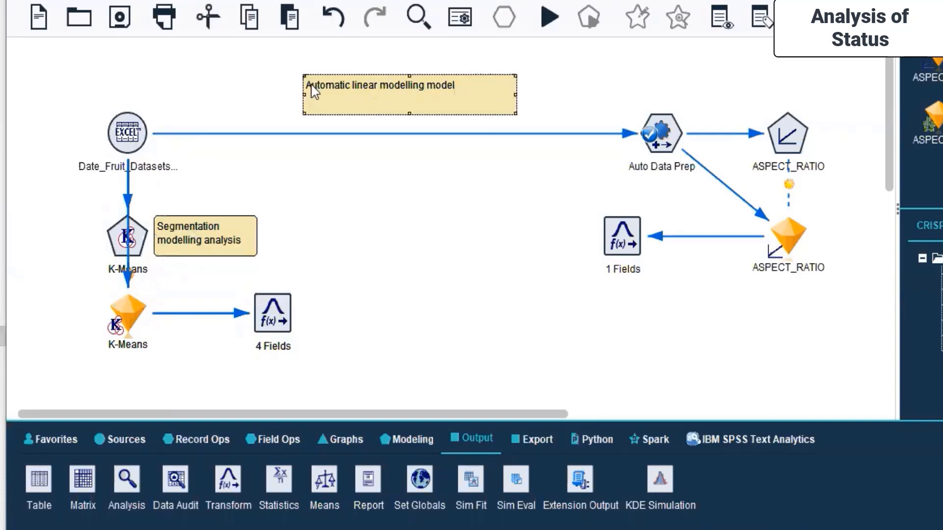
double_click(315, 92)
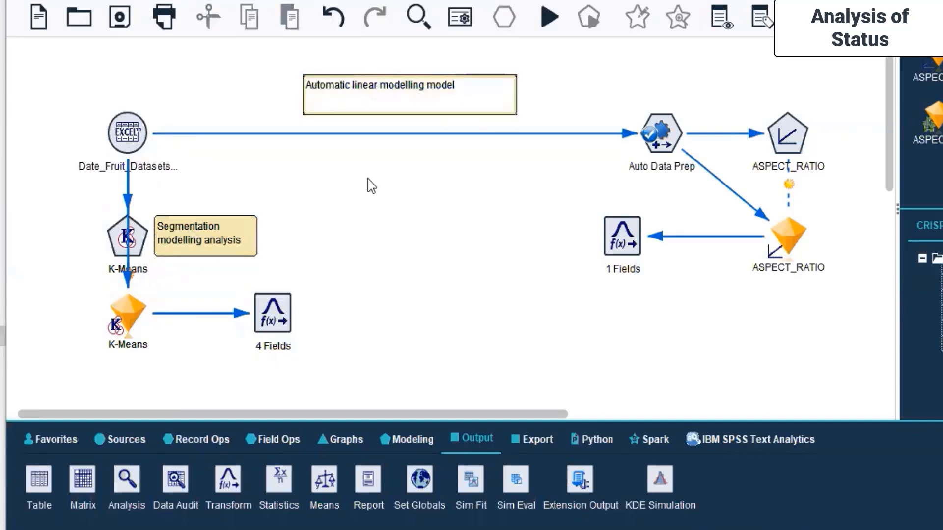
click(307, 87)
text(Supervised mod)
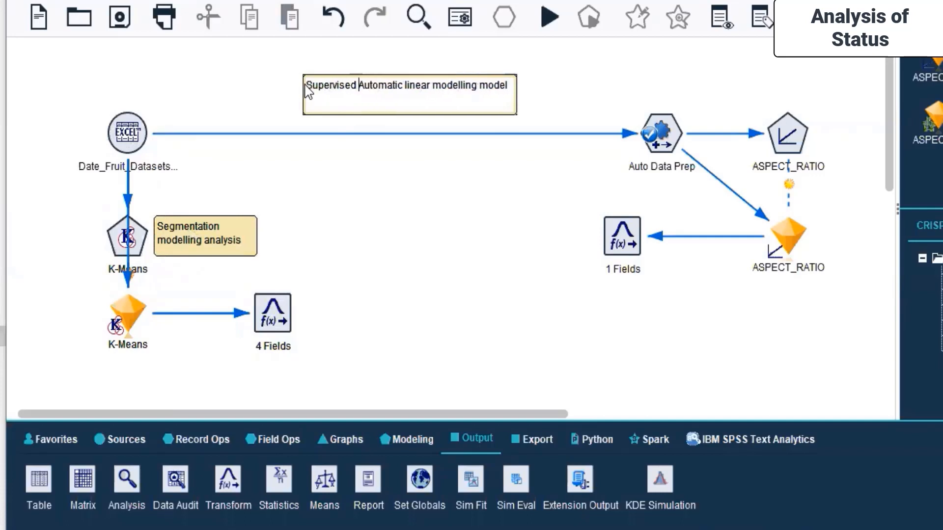
text(elling ()
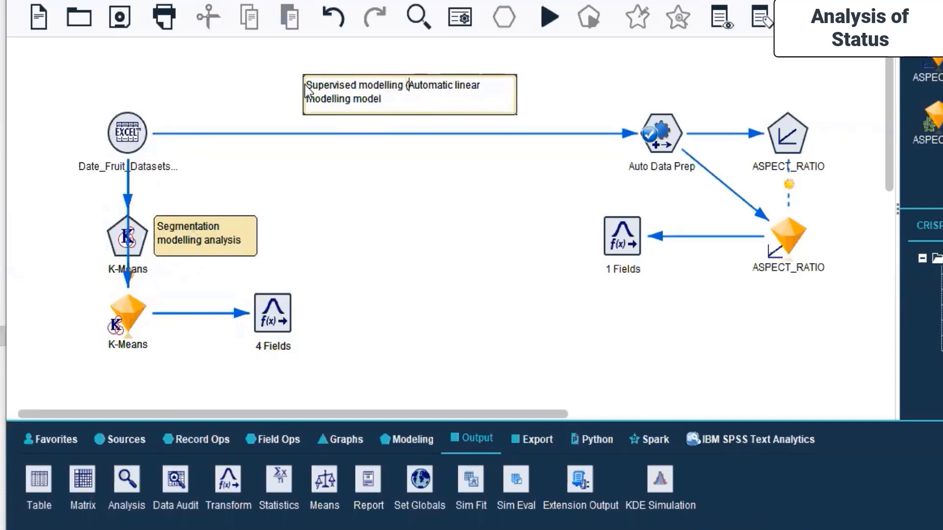
click(396, 108)
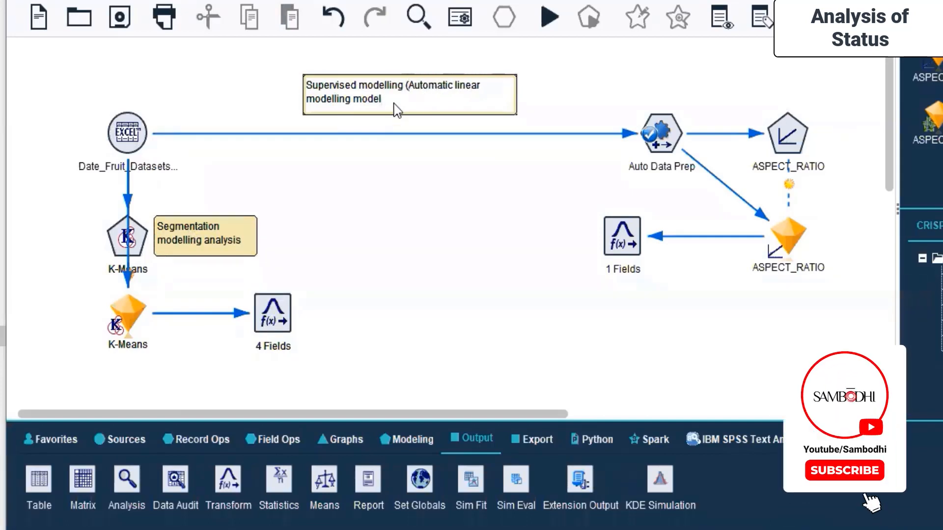
text())
click(320, 230)
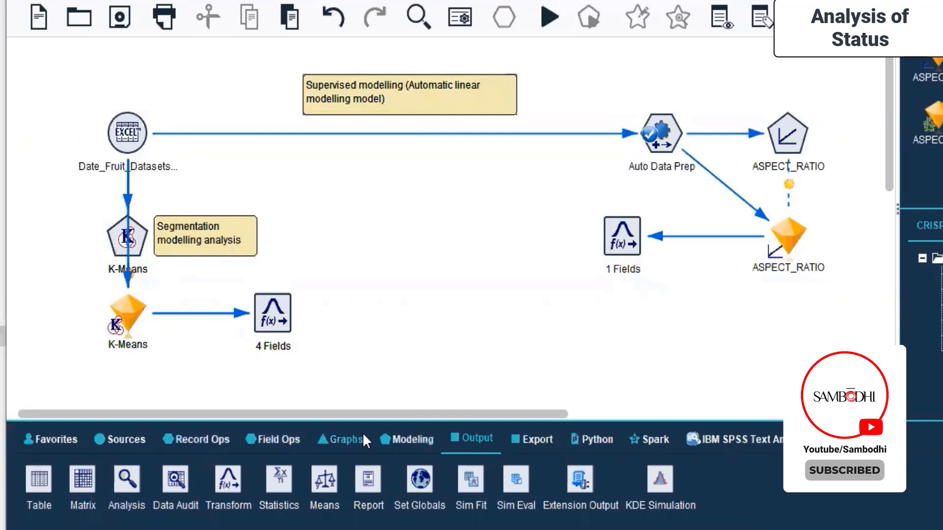
Append "(K-means)" to the "Segmentation modelling analysis" comment, and make its box wider and shorter so the text fits on two lines.
click(385, 439)
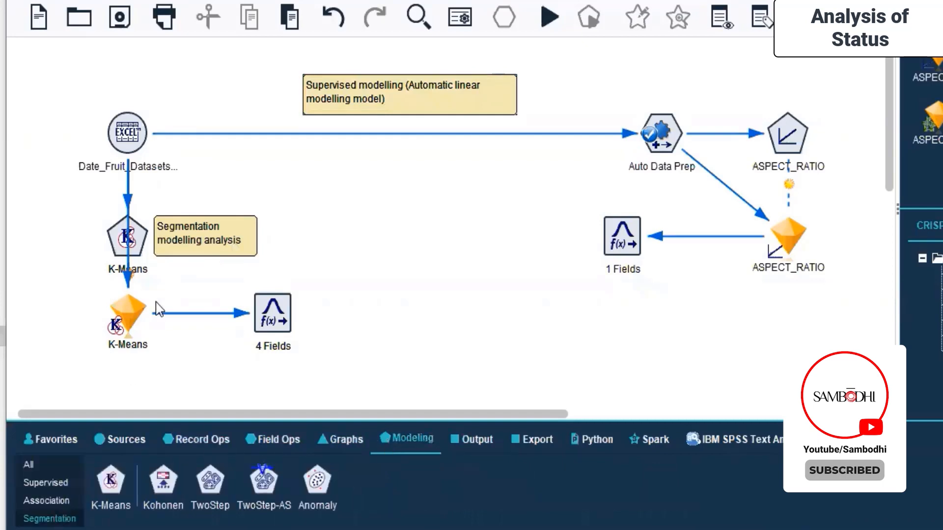
double_click(247, 244)
click(247, 244)
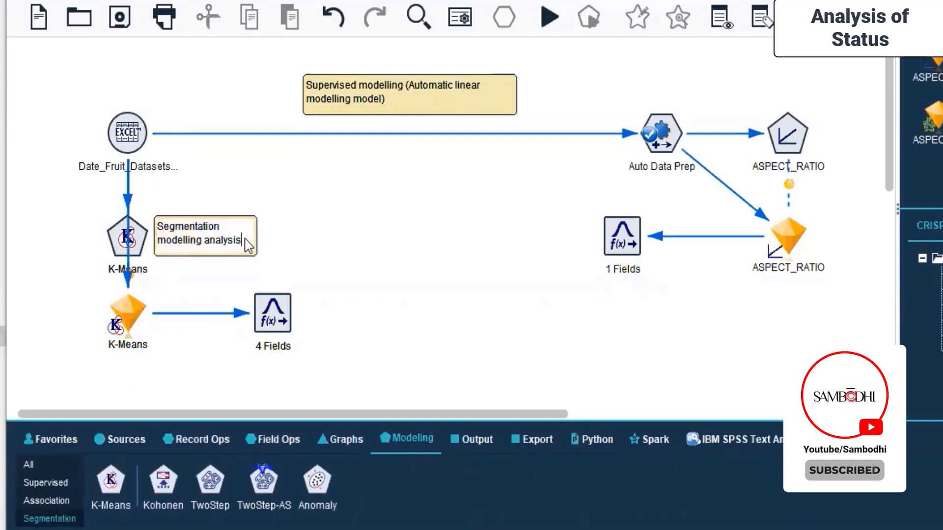
text((K-means)
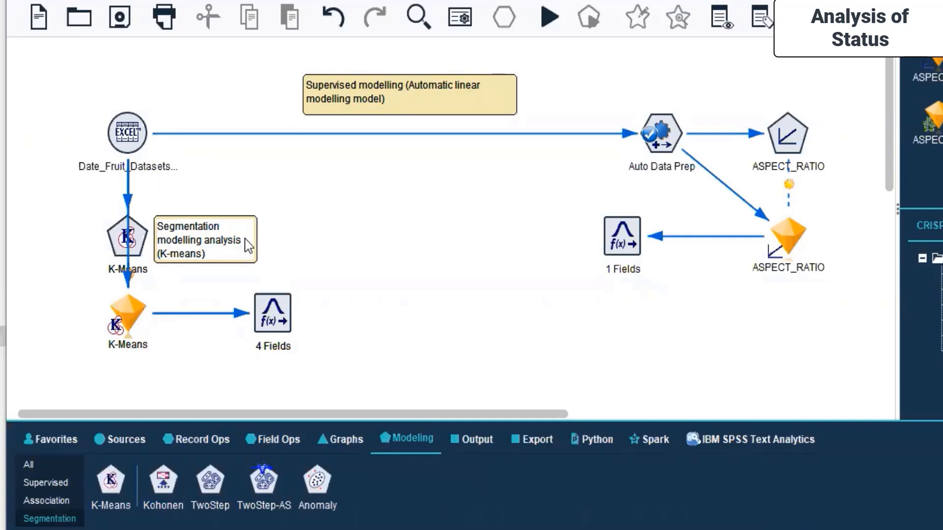
click(300, 243)
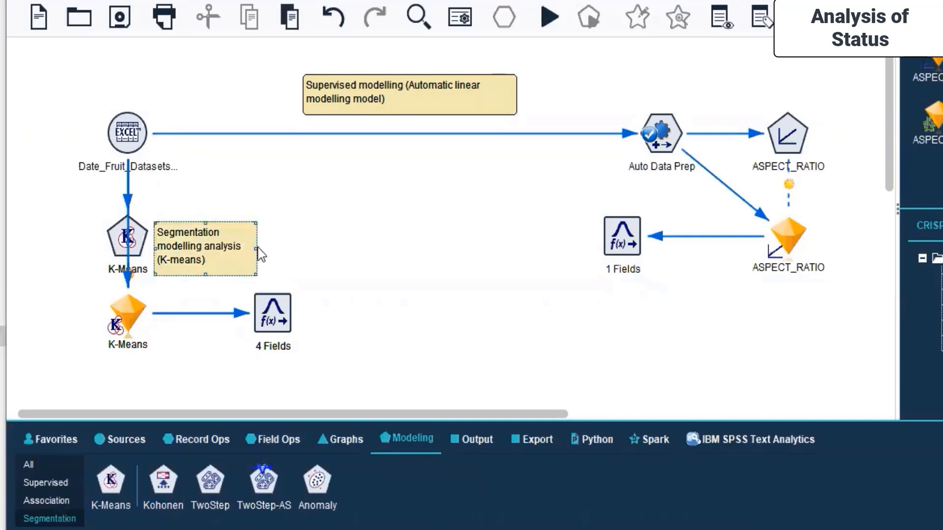
drag(256, 249, 310, 249)
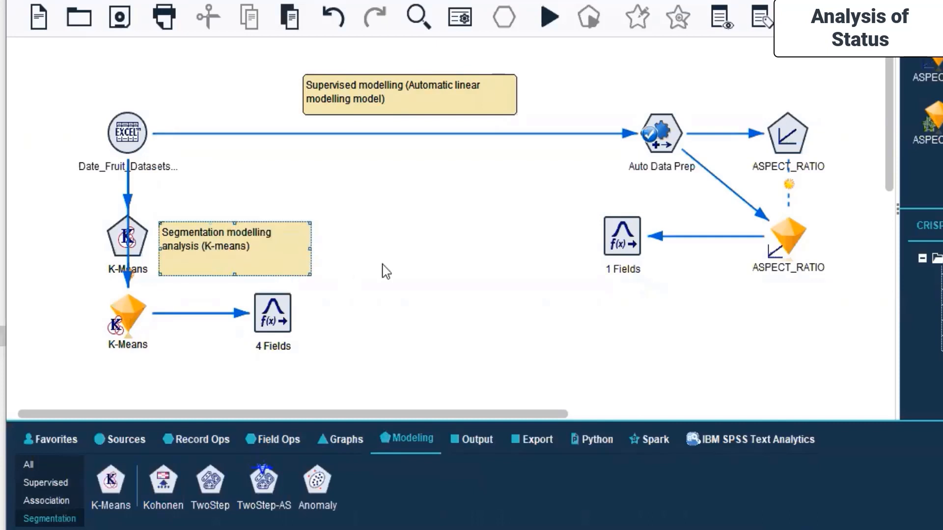
drag(235, 275, 288, 253)
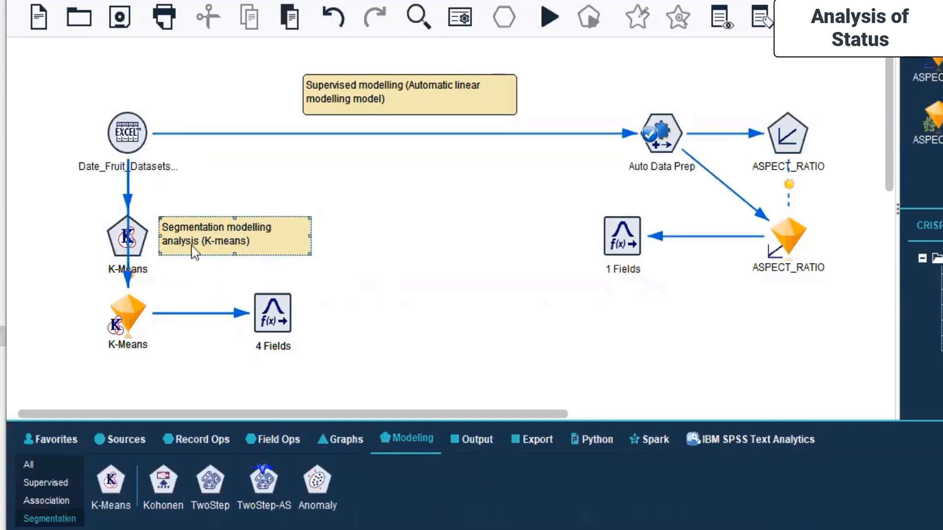